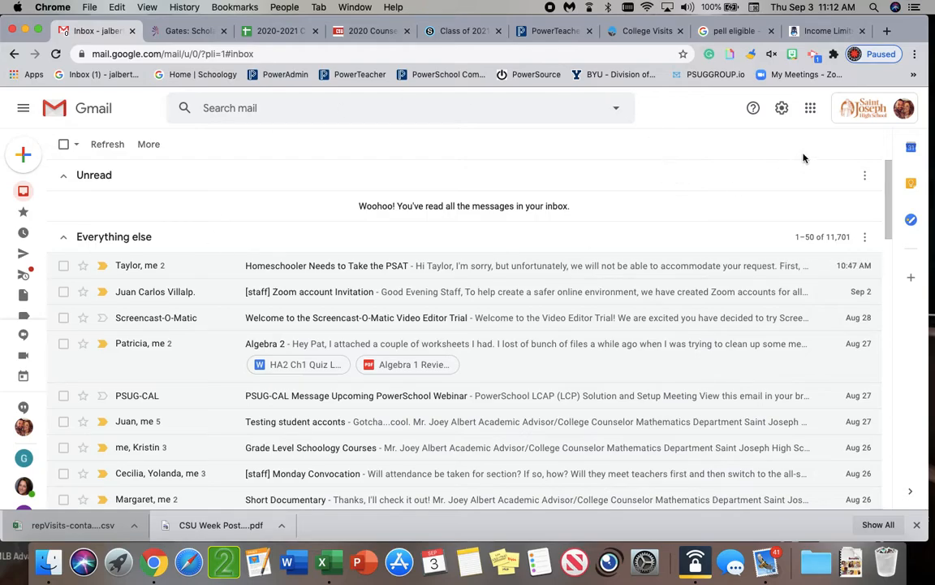
Switch from the inbox to Google Forms and create a new blank form
left_click(809, 110)
scroll(781, 276, "down", 5)
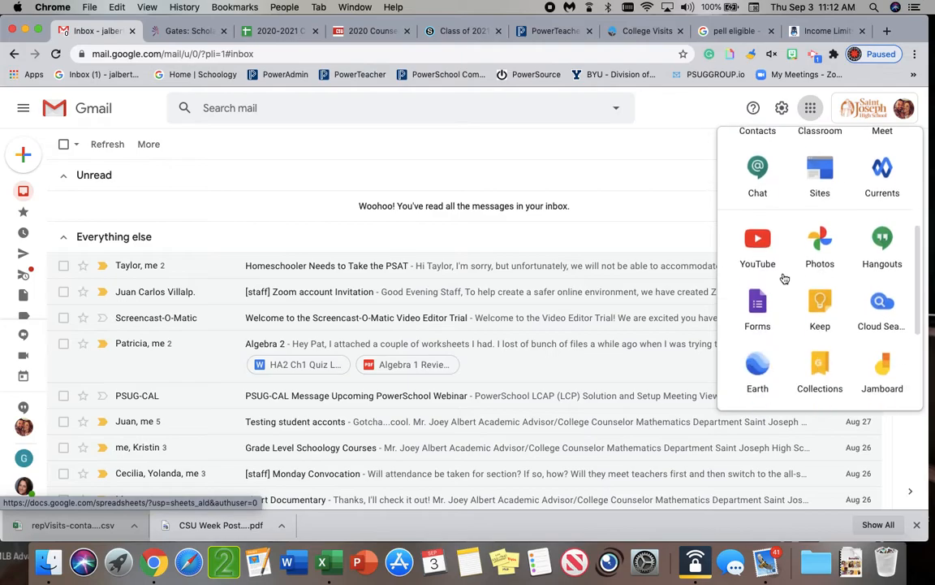
left_click(759, 309)
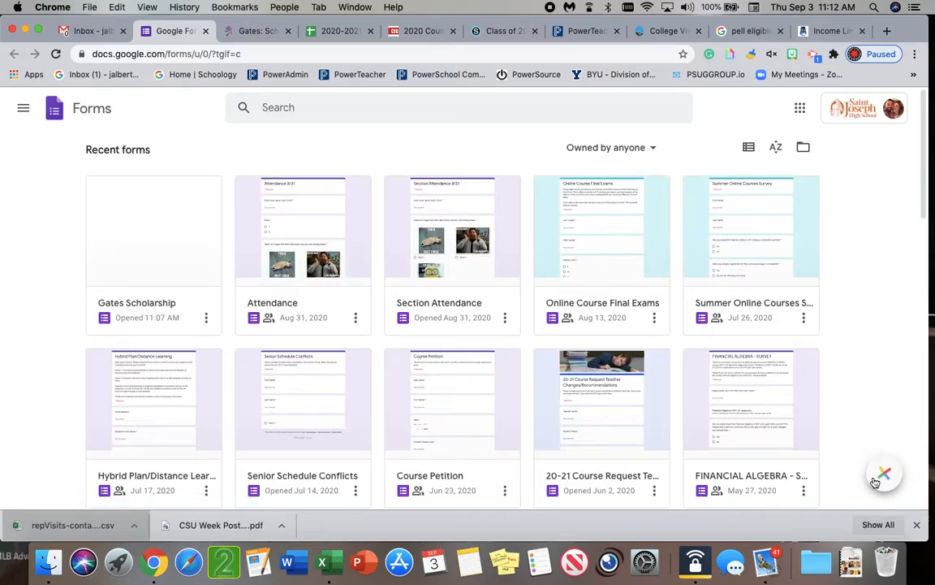
mouse_move(887, 477)
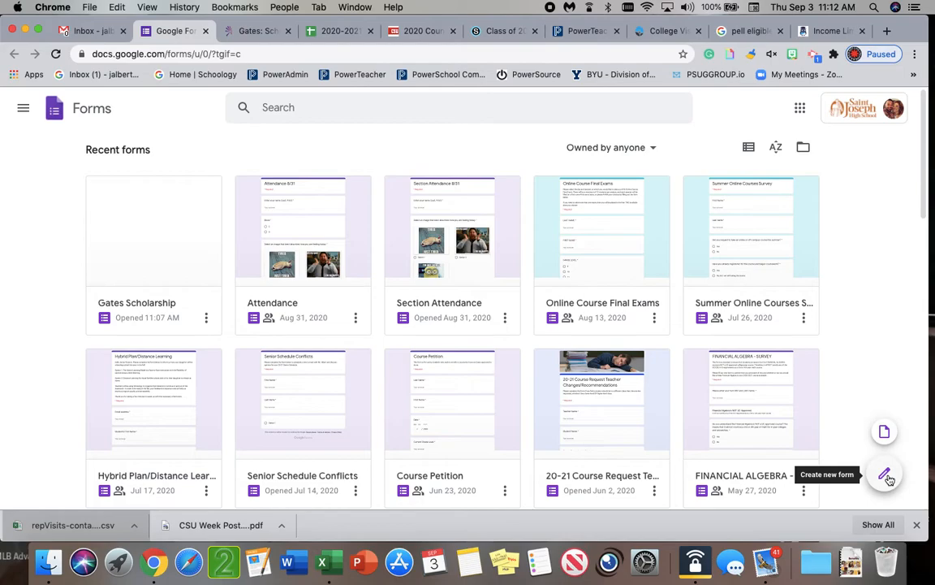
left_click(887, 477)
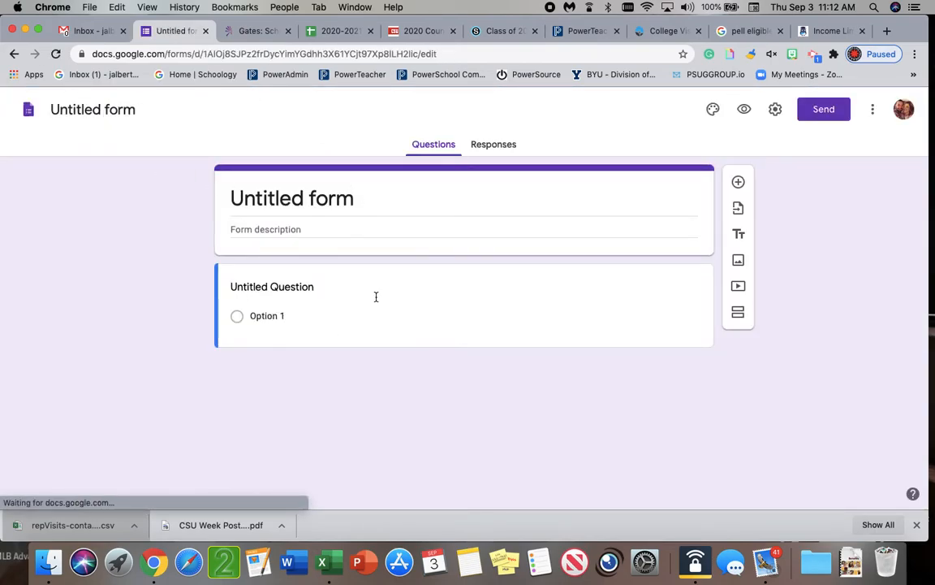
Name the form "Gates Scholarship" and apply the same title to the form's header
left_click(130, 110)
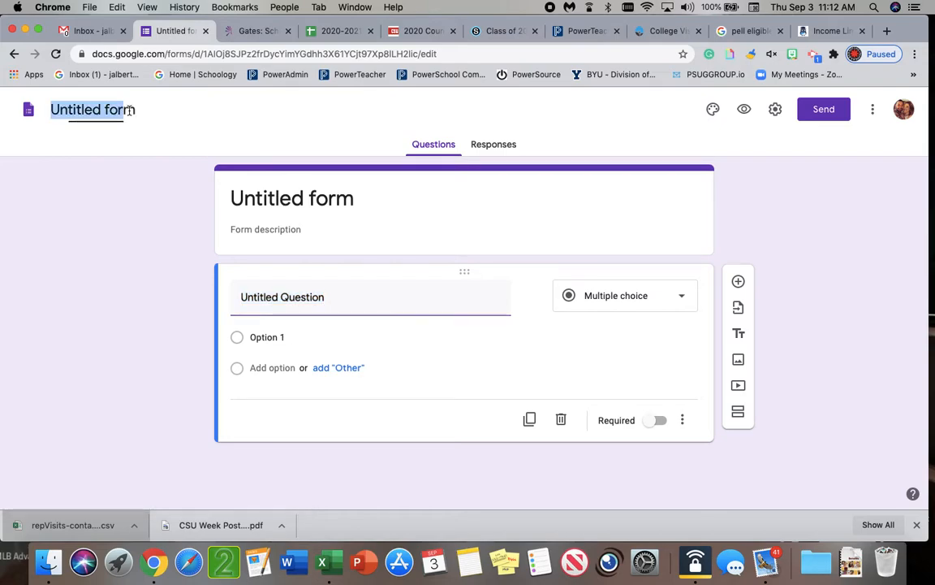
double_click(135, 111)
triple_click(135, 111)
type("Gates Sch")
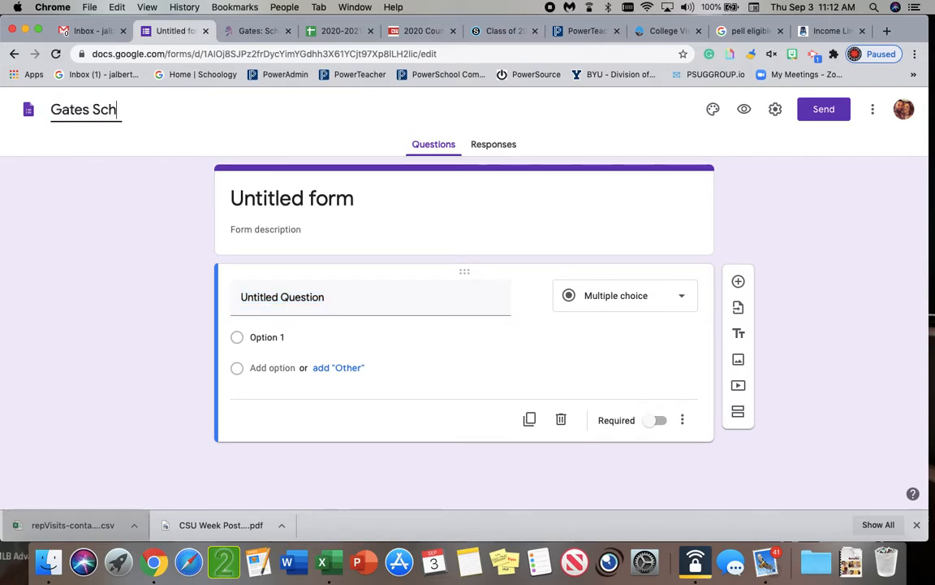
type("olarship")
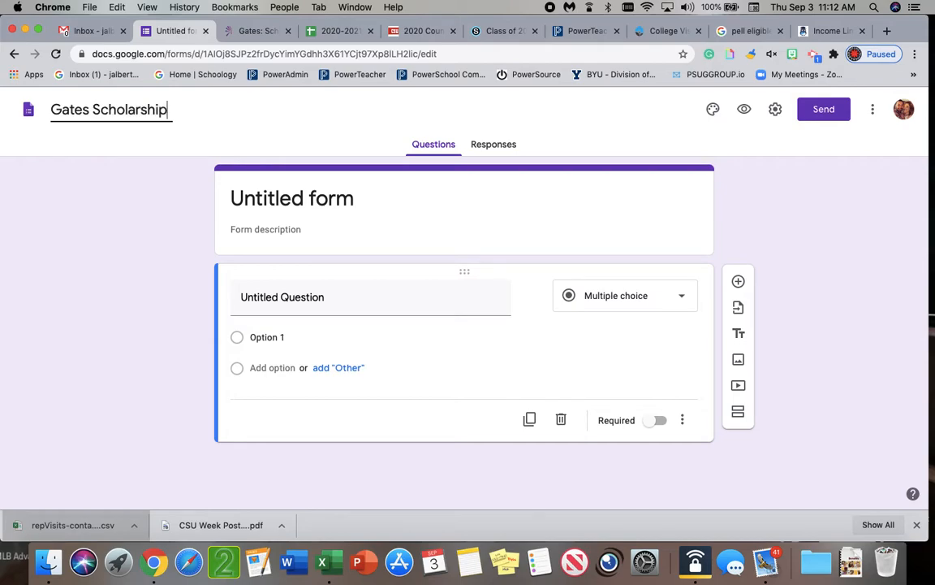
left_click(267, 182)
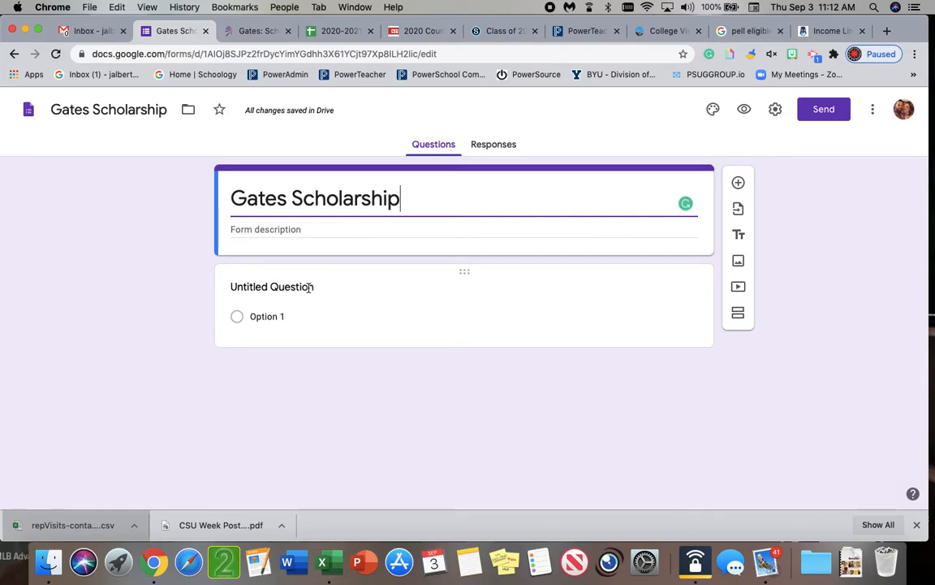
left_click(302, 230)
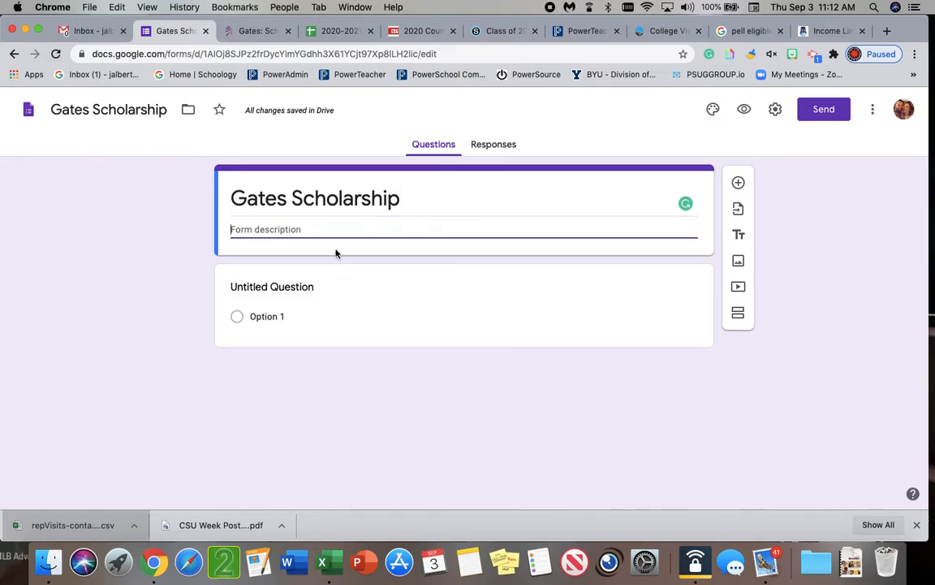
Turn the untitled question into a required short-answer question titled "Last Name"
left_click(278, 282)
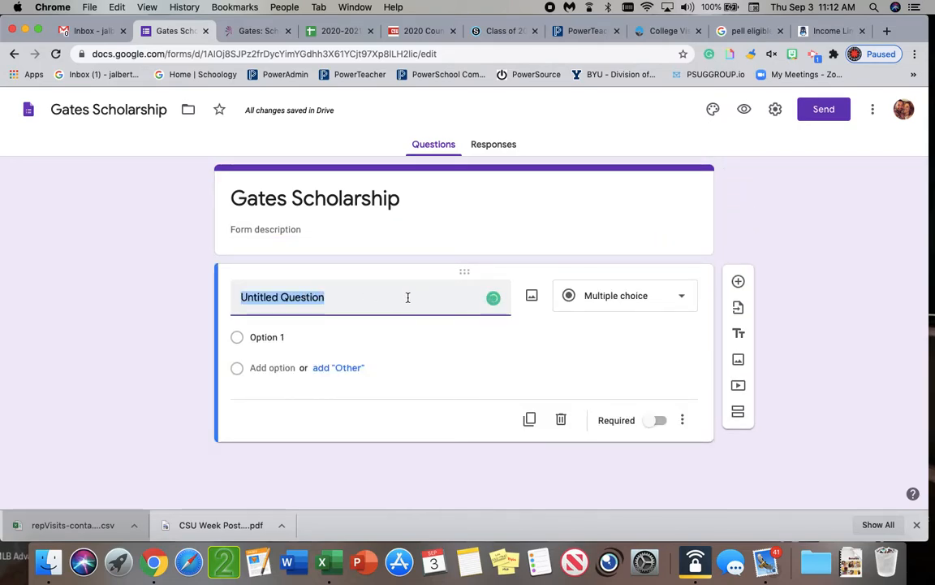
type("Last N")
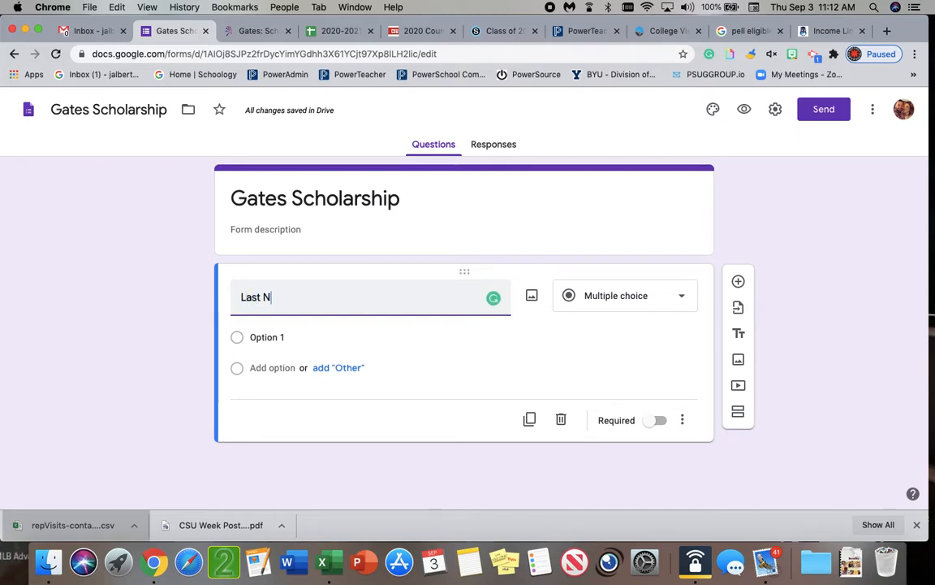
type("ame")
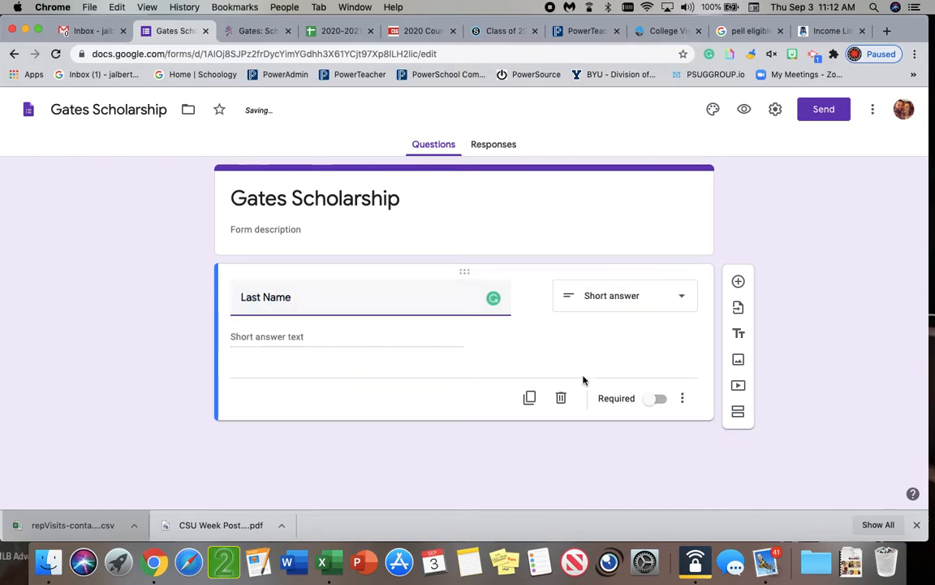
left_click(655, 400)
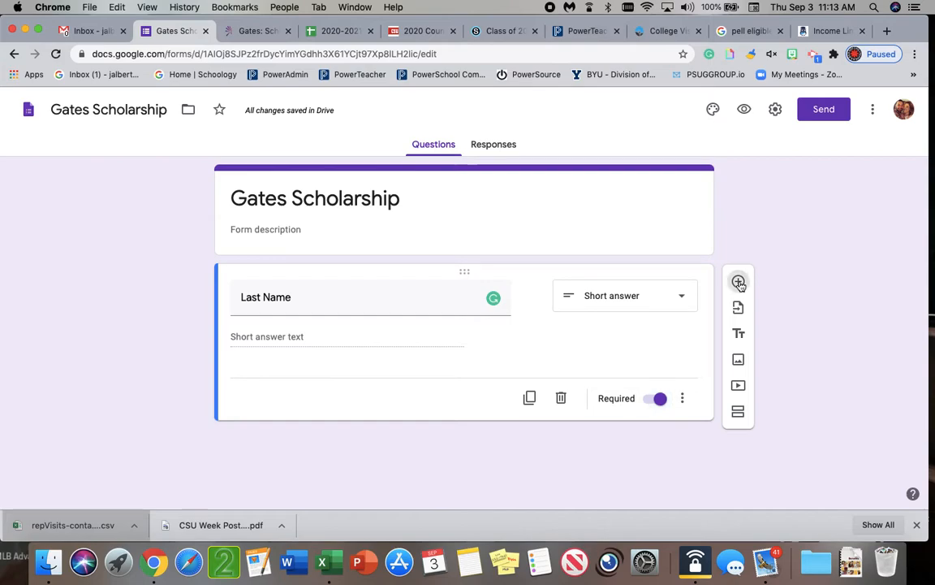
Add a required short-answer question titled "First Name" below the Last Name question
left_click(739, 282)
type("First Name")
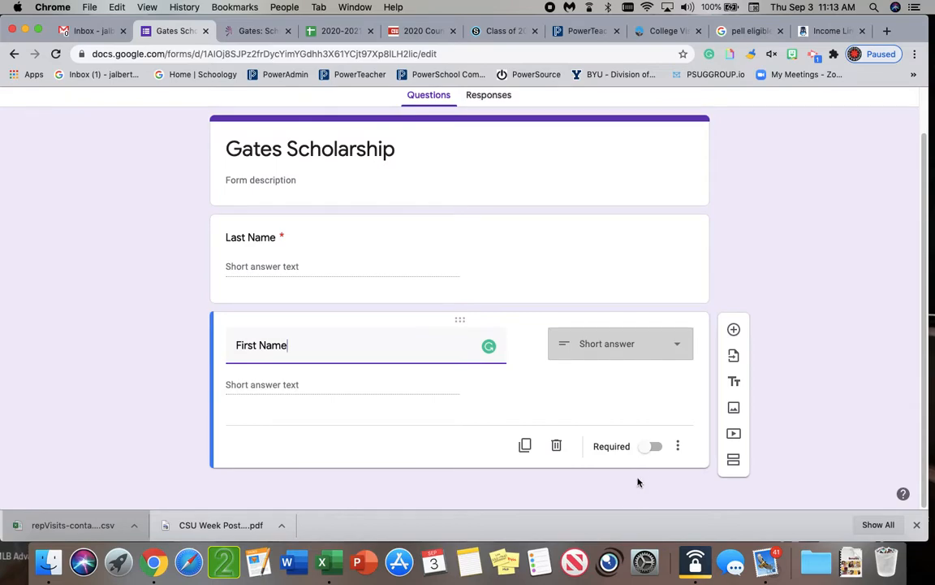
left_click(648, 448)
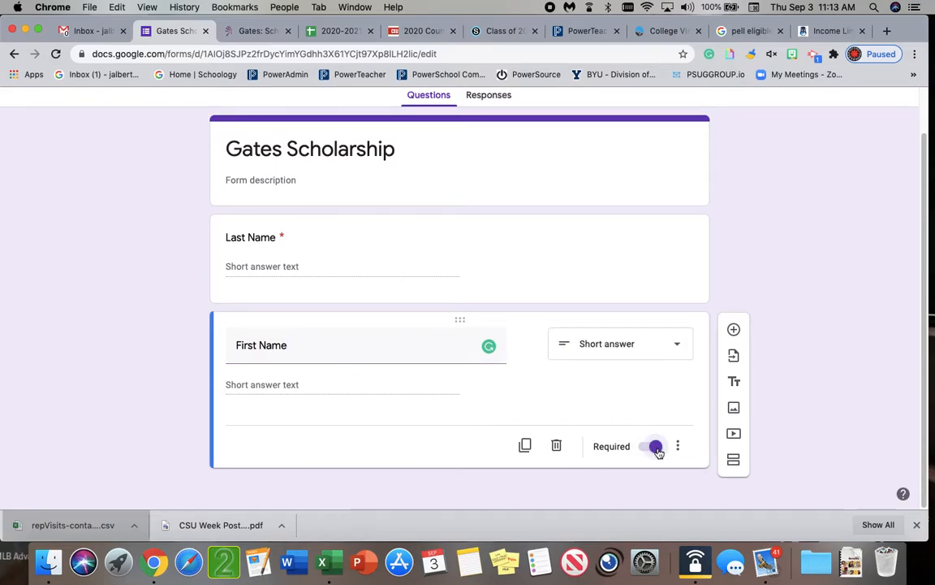
Add a third question reading "Please select the range for your family income?"
scroll(411, 357, "down", 1)
left_click(733, 330)
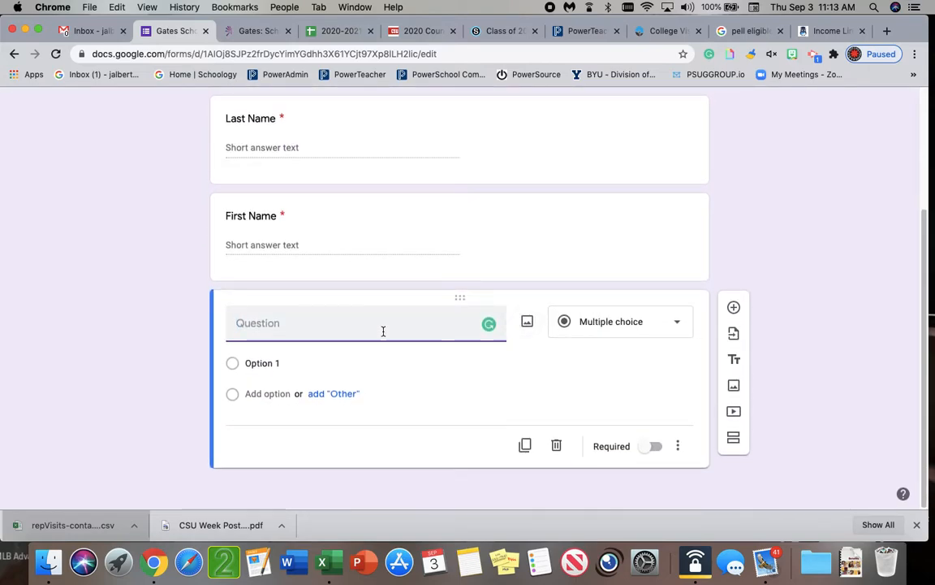
type("Please ")
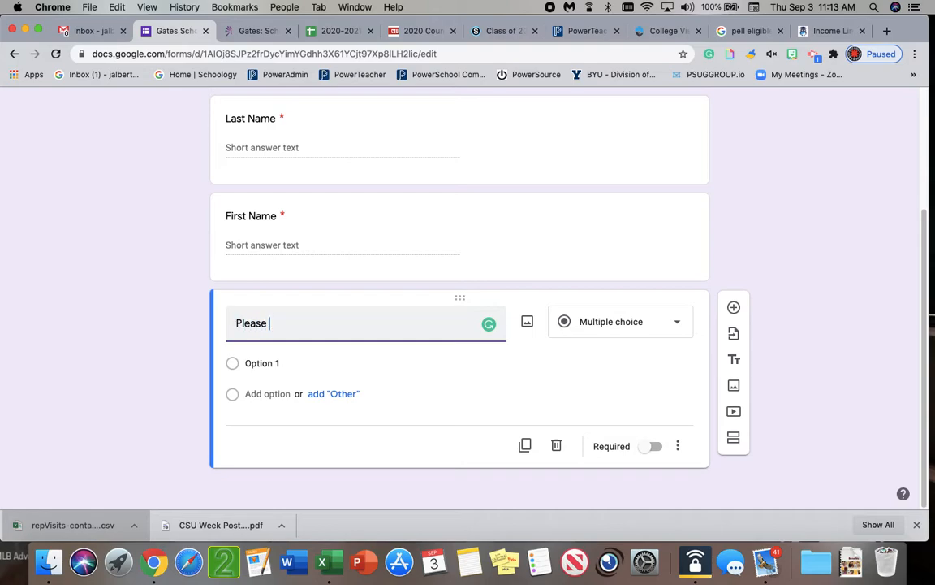
type("select the range")
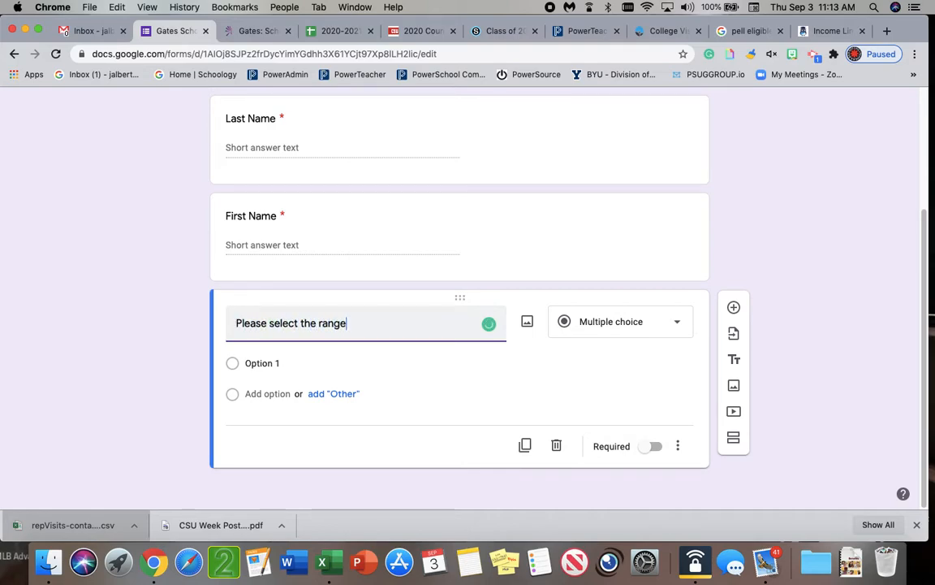
type(" for your family income?")
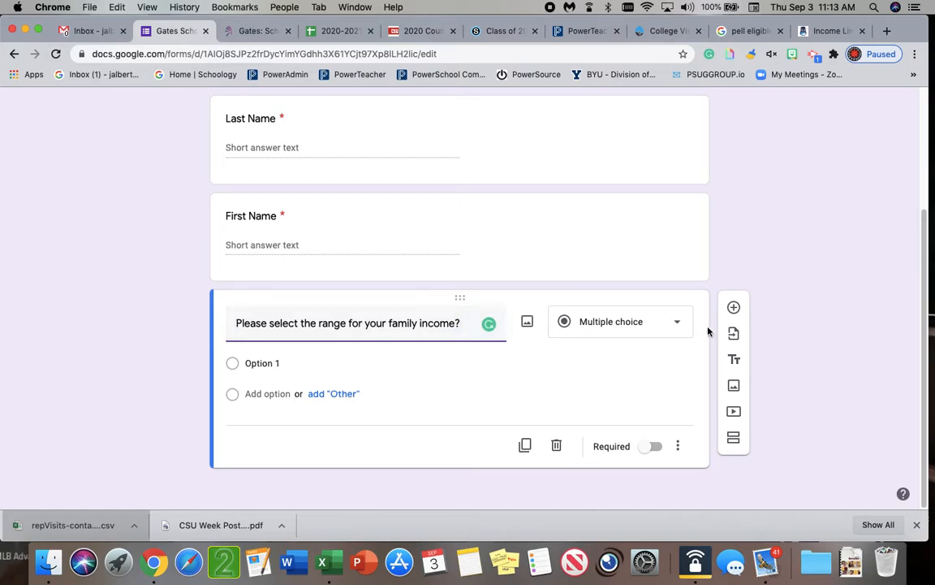
Try Checkboxes as the family income question's answer type and return it to Multiple choice
left_click(665, 324)
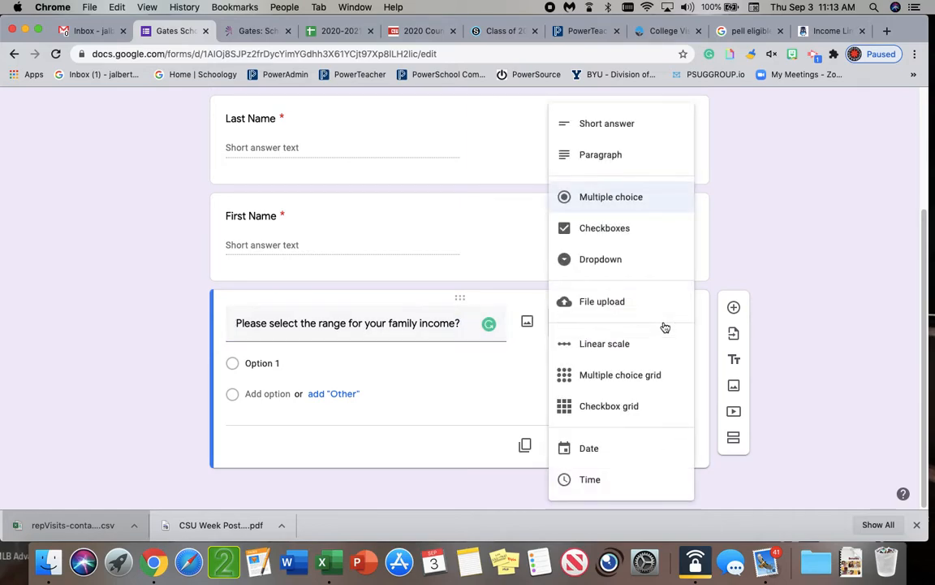
left_click(614, 233)
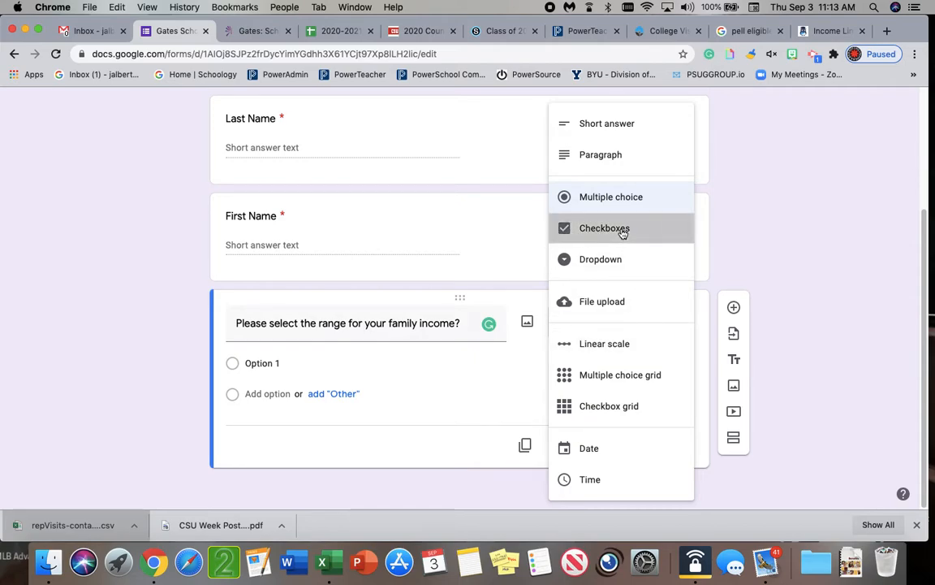
left_click(659, 323)
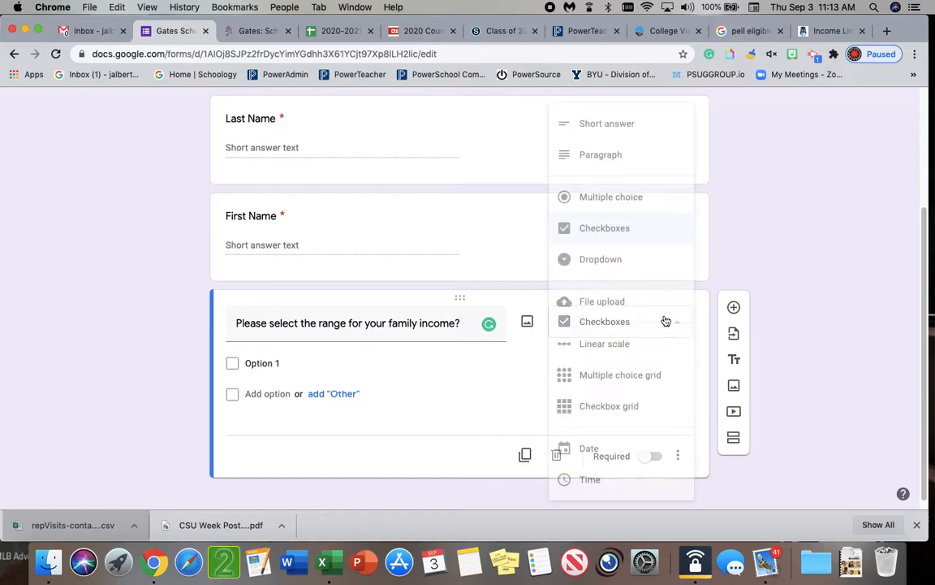
left_click(615, 201)
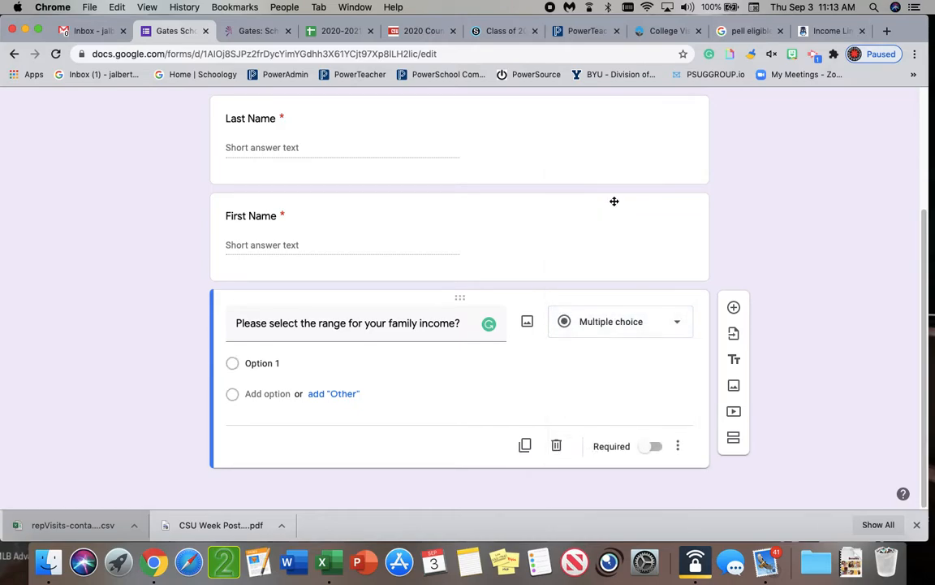
left_click(626, 328)
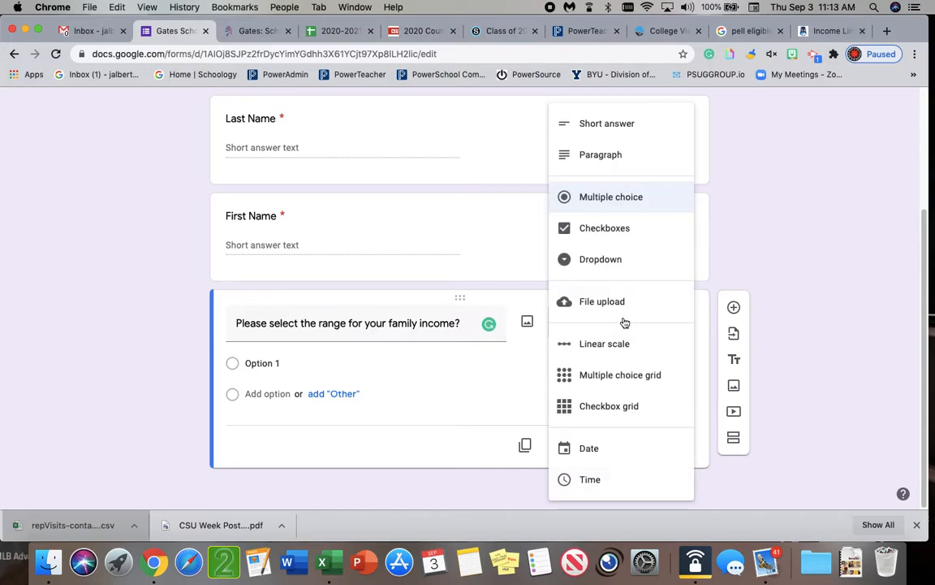
left_click(598, 200)
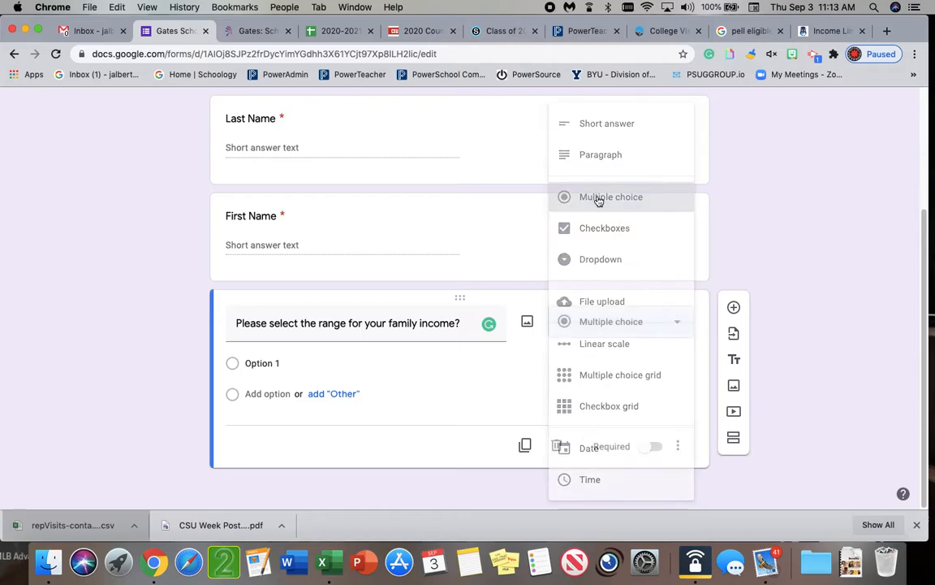
left_click(640, 330)
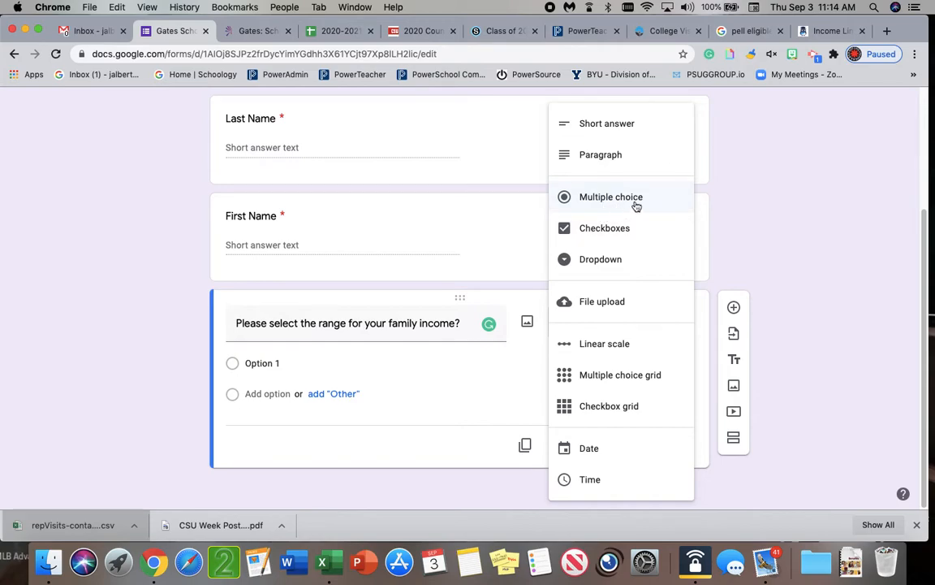
left_click(609, 203)
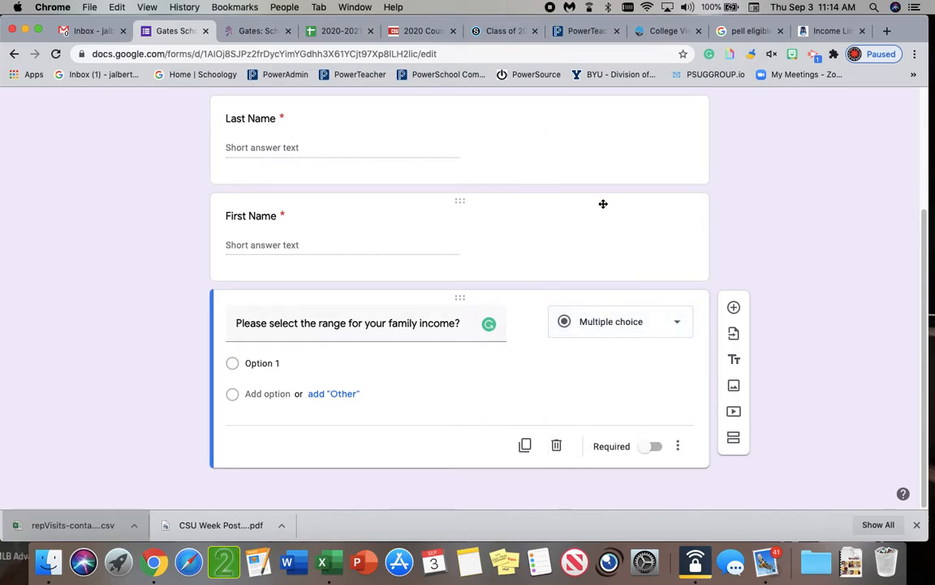
Label the income question's first option "Less than $26,000" and add a second option
left_click(274, 367)
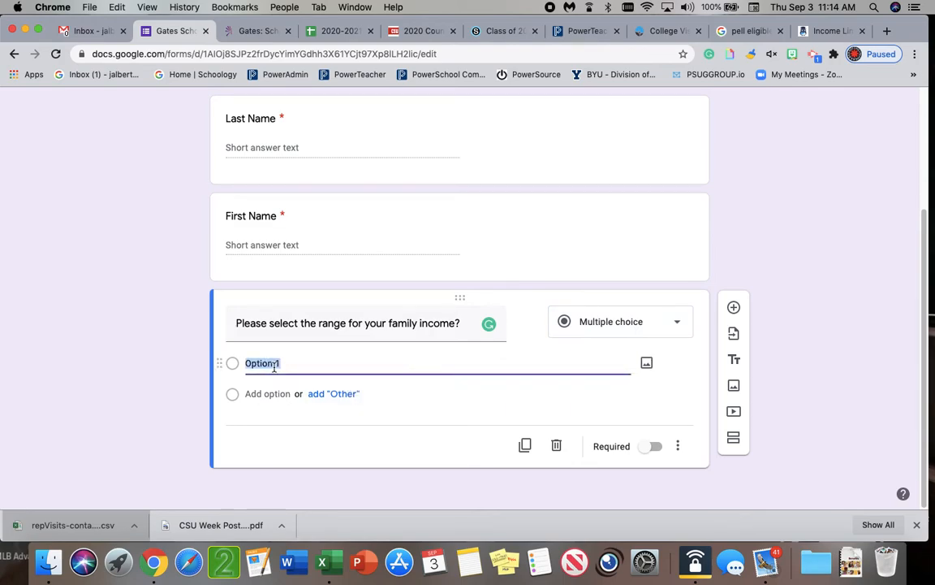
type("Less than $26,000")
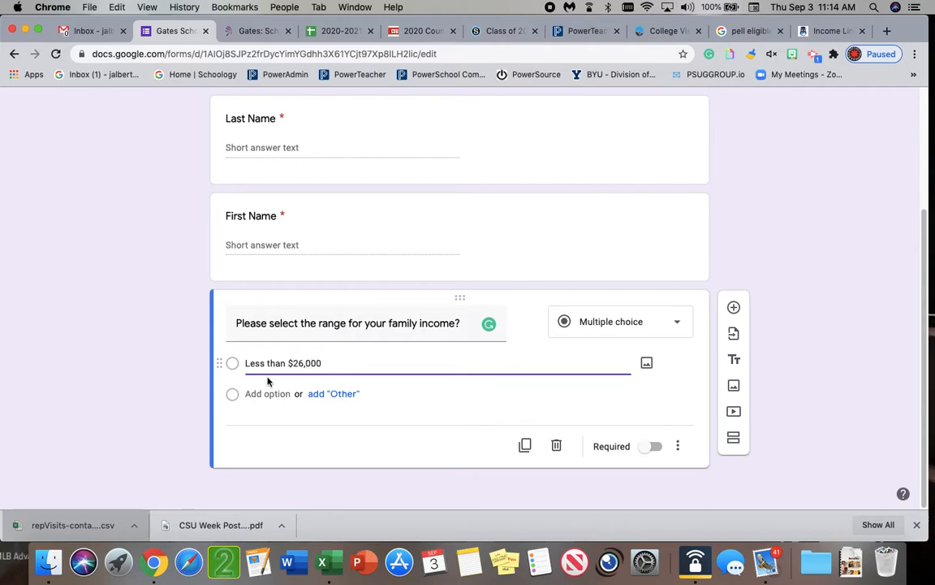
left_click(268, 394)
Reword the income question to "Please select the range for your family's annual income?"
left_click(414, 323)
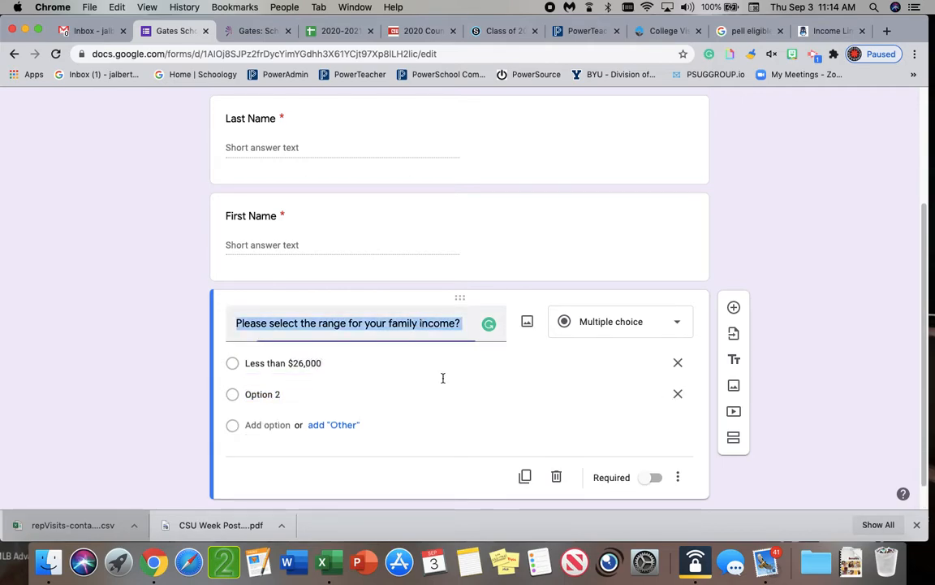
key("Right")
left_click(387, 323)
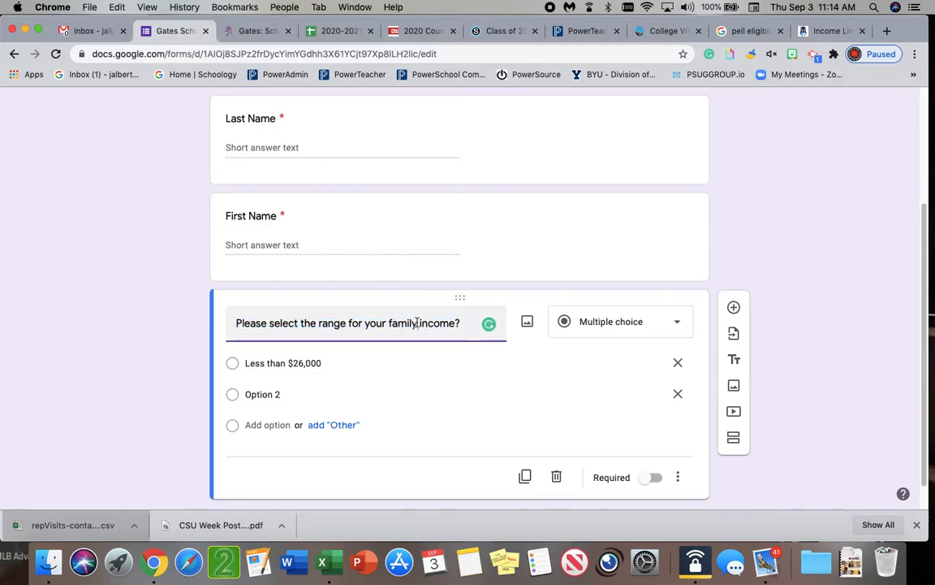
left_click(417, 323)
type("'s annual")
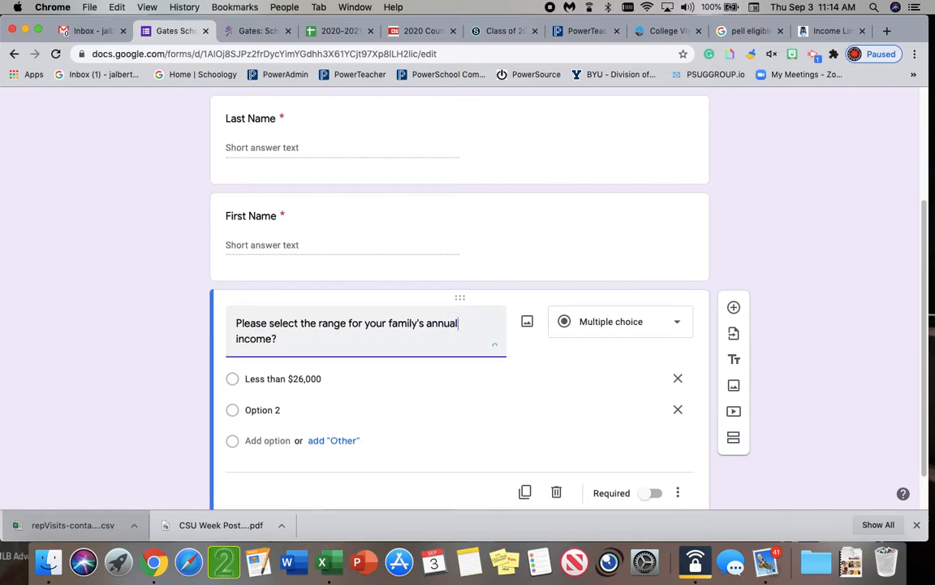
Label the income question's second option "Between $26,000 and $30,000"
left_click(278, 403)
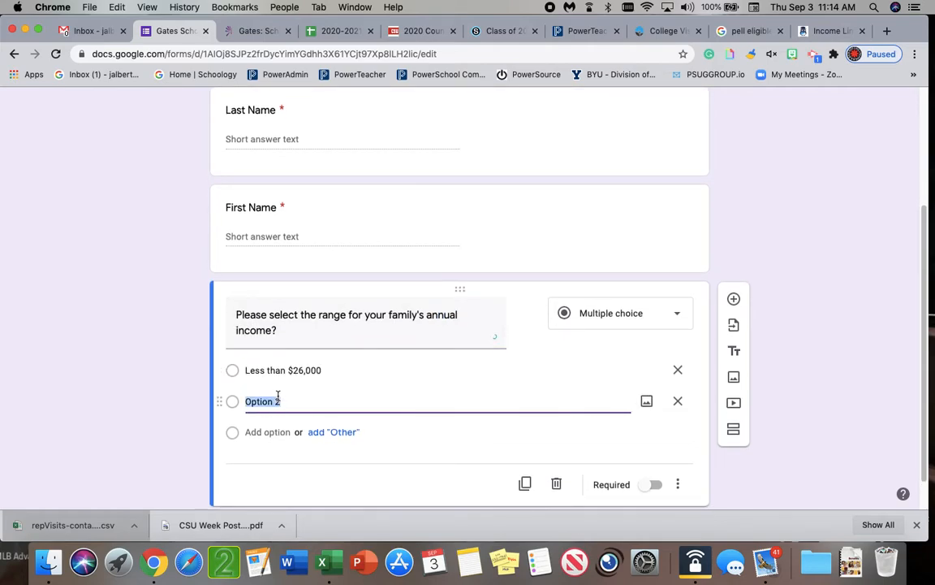
type("B")
key("BackSpace")
key("BackSpace")
type(",000 and $30,000")
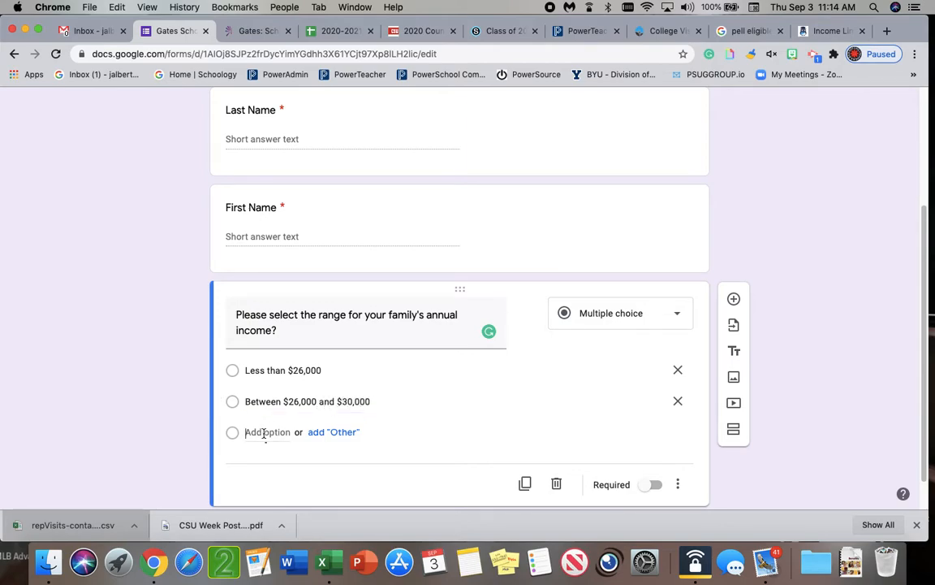
Add a third income option labelled "Between $30,000 and $60,00" and make the income question required
left_click(264, 433)
type("Bet")
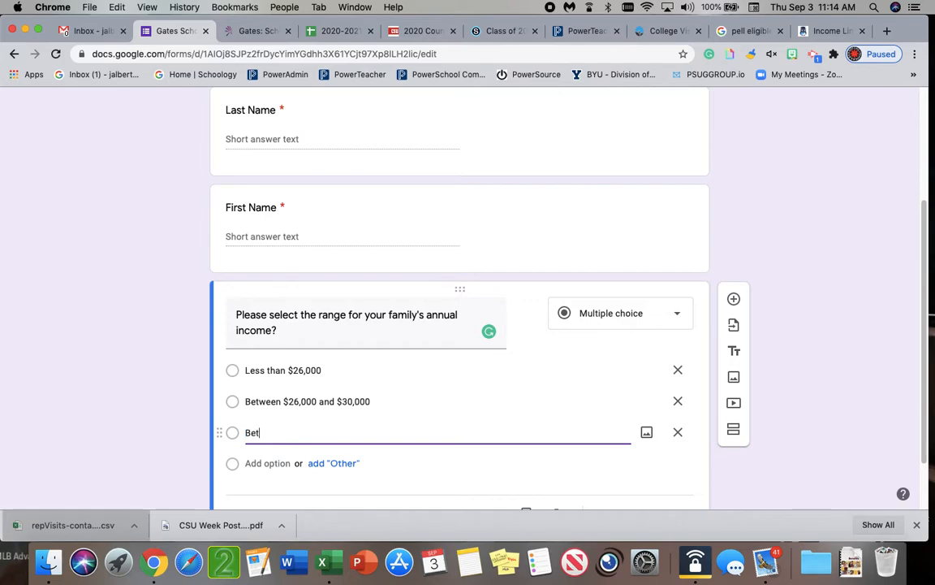
type("ween $300")
type(",000 and ")
type("$60,00")
scroll(407, 363, "down", 2)
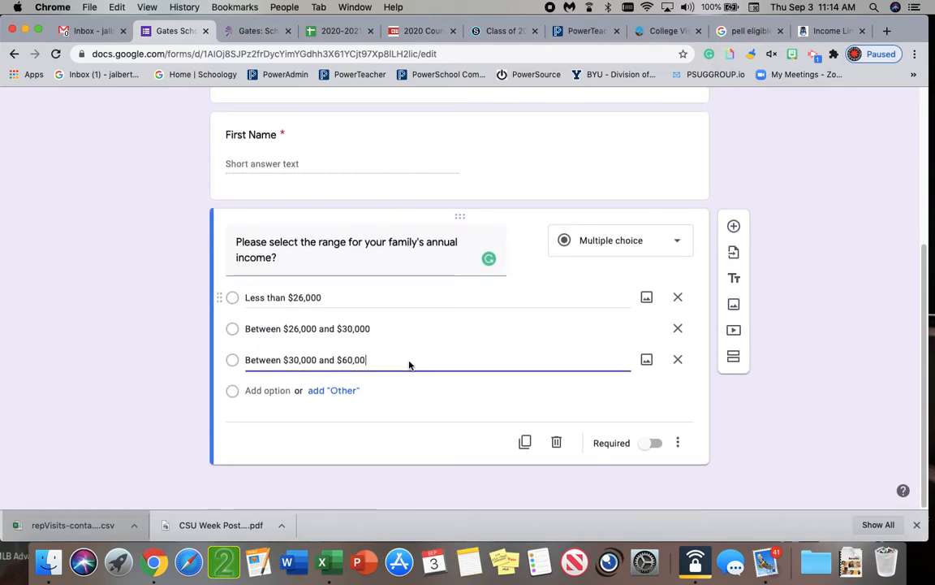
left_click(653, 445)
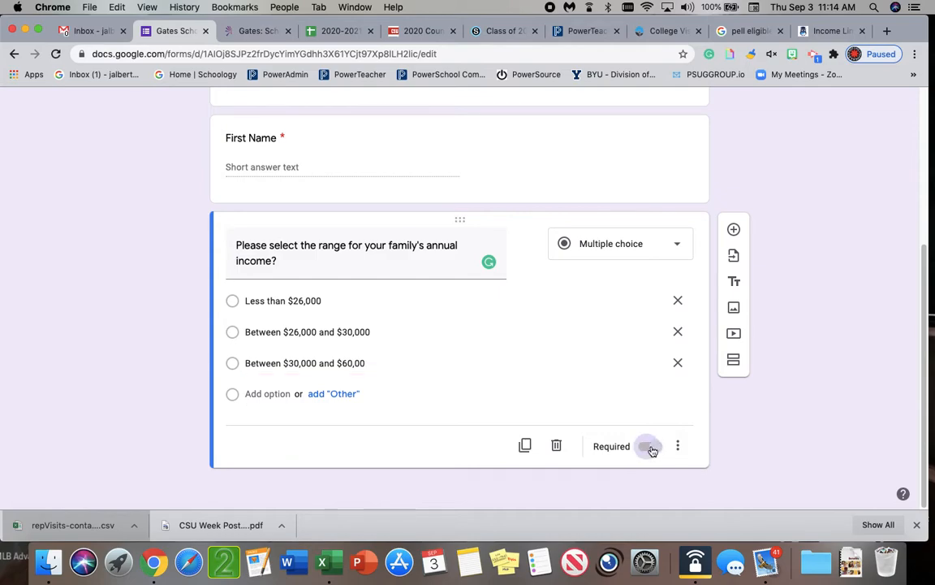
Add a new question reading "Is your Cumulative GPA greater than or equal to 3.3?"
left_click(734, 231)
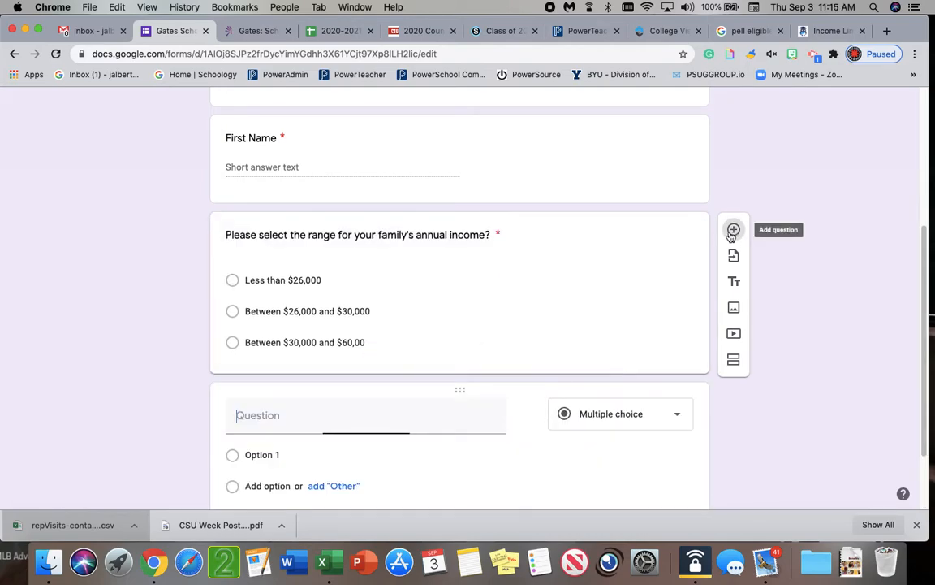
type("Is your ")
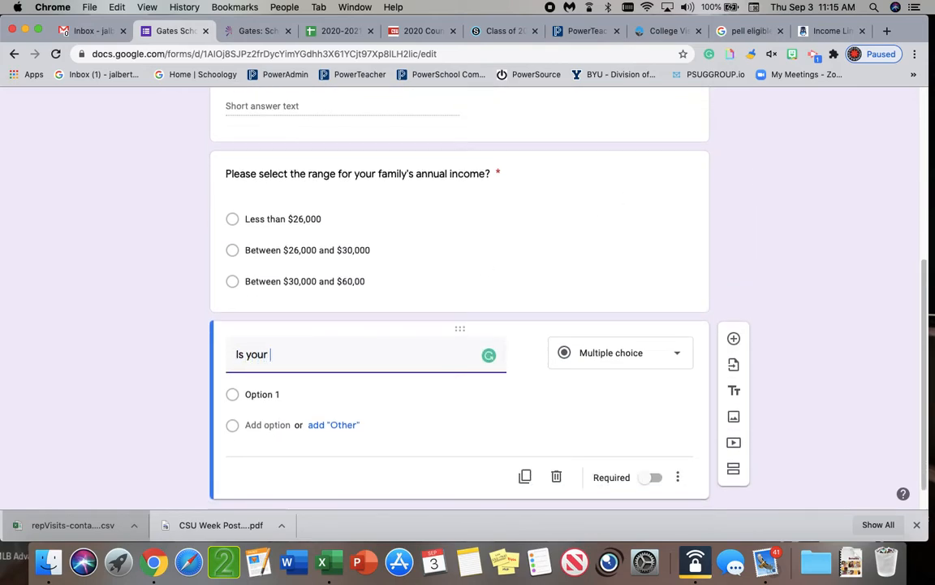
type("Cumulative GPA greater")
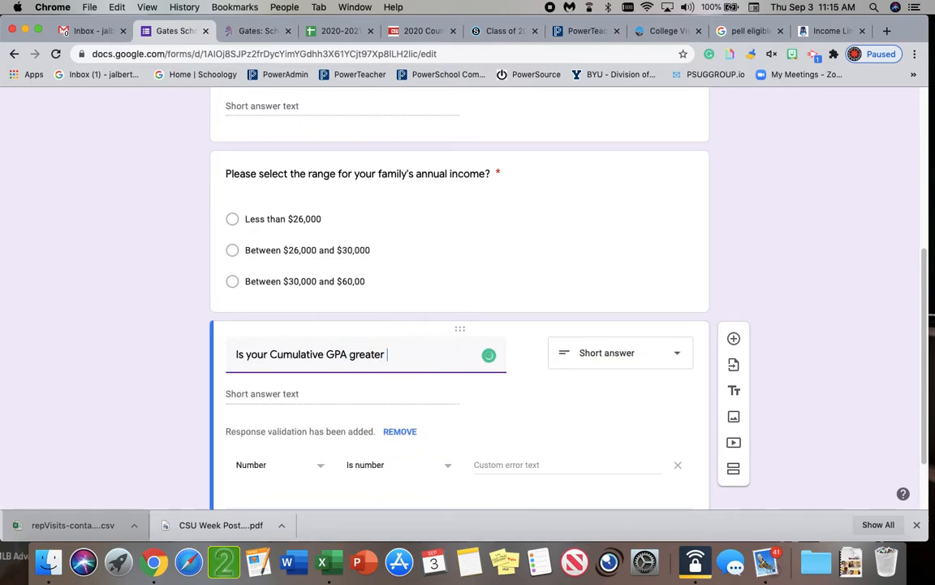
type(" than or equal  to 3.3?")
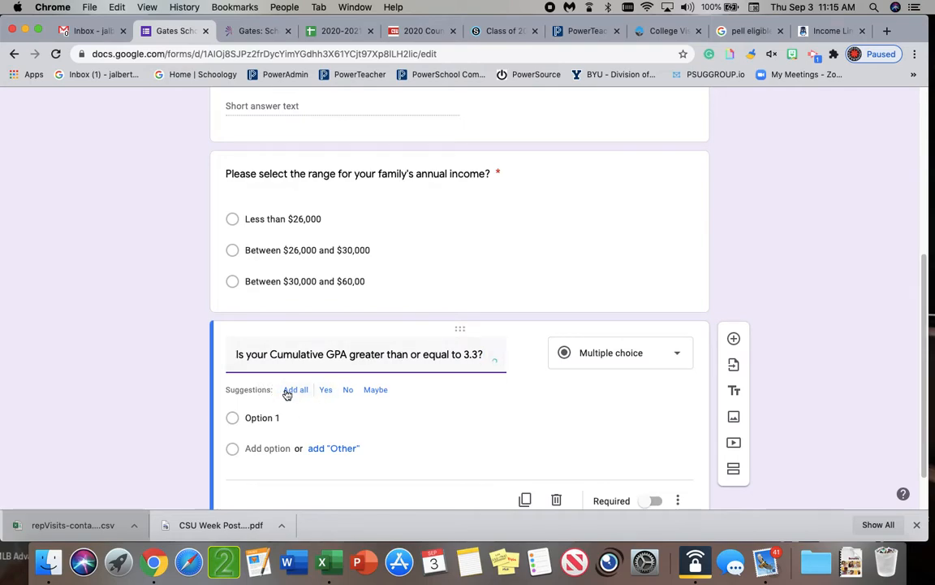
Give the GPA threshold question the suggested answers Yes and No, and make it required
left_click(326, 391)
scroll(290, 420, "down", 2)
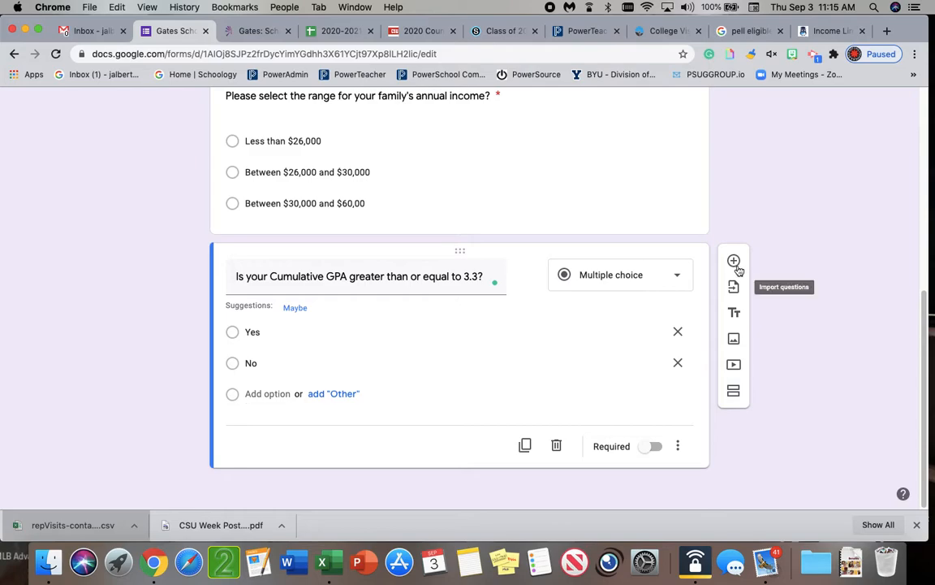
left_click(648, 446)
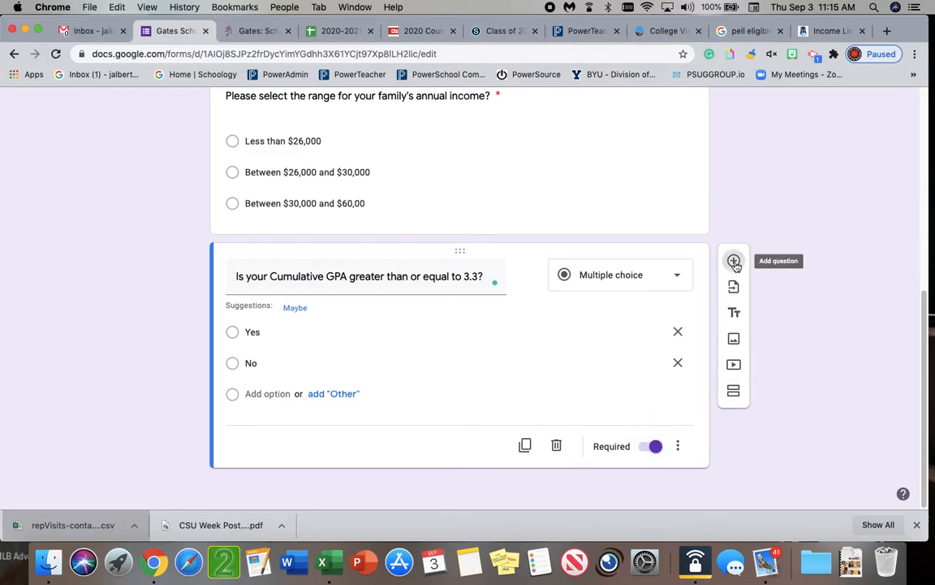
Add a required question reading "If so, what is your cumulative GPA?" below the GPA threshold question
left_click(733, 259)
type("If so, what is your cumulative GPA?")
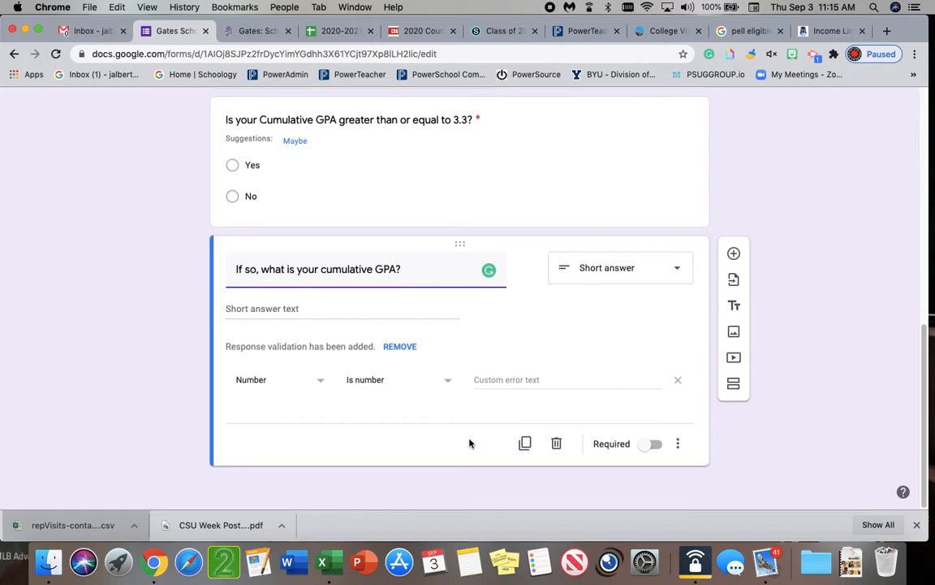
left_click(652, 445)
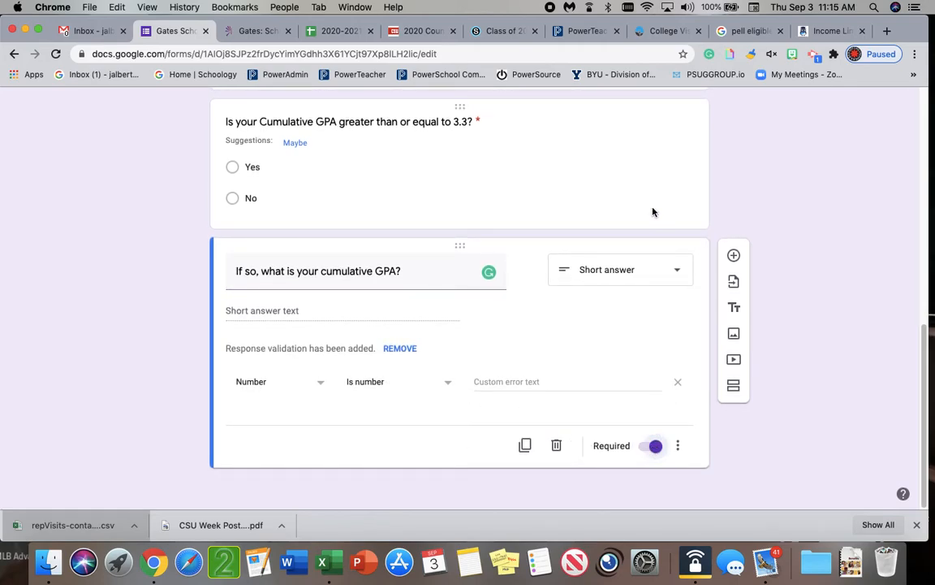
Preview the form as respondents see it, review all its questions and close the preview
scroll(658, 217, "up", 10)
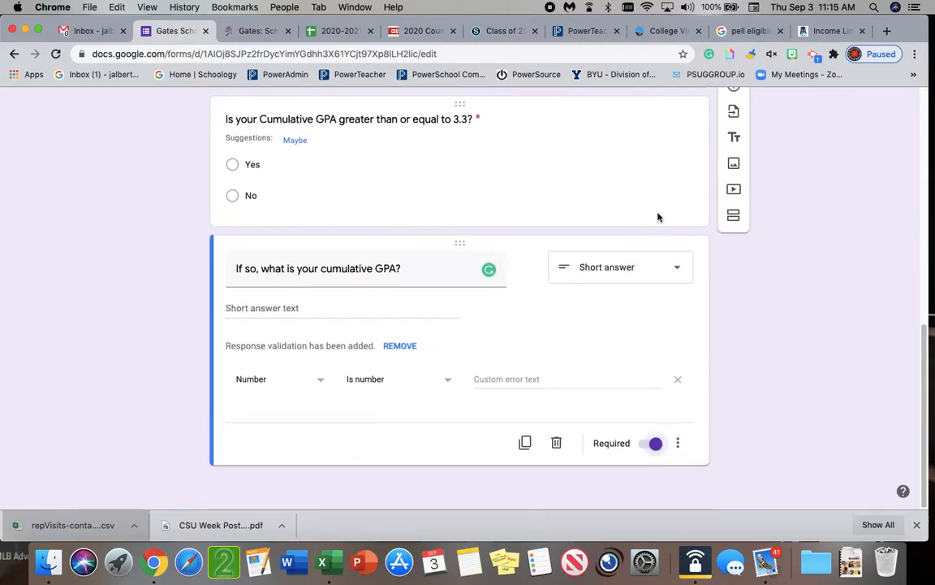
scroll(659, 216, "up", 10)
scroll(659, 217, "down", 1)
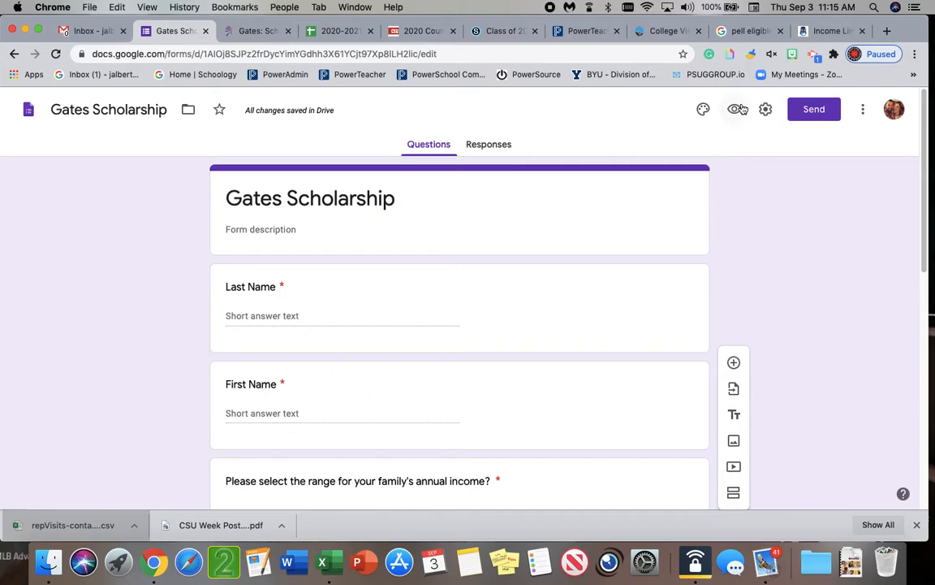
left_click(738, 109)
scroll(596, 229, "down", 3)
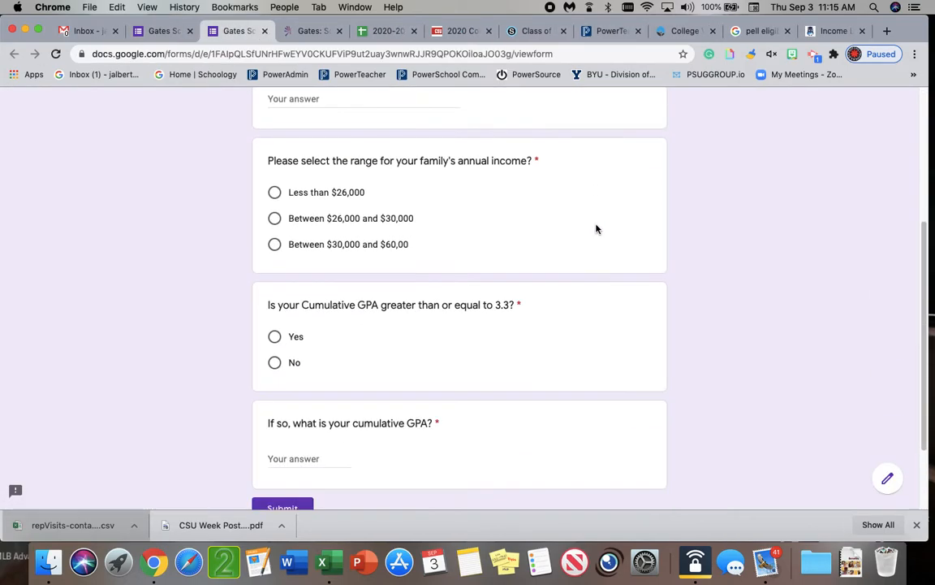
scroll(596, 229, "down", 3)
scroll(596, 229, "up", 10)
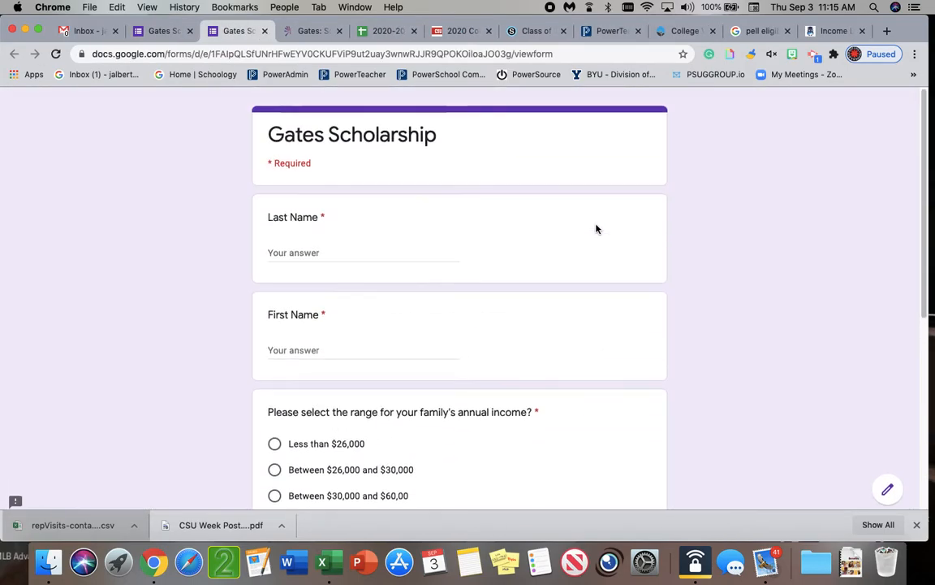
scroll(596, 229, "down", 5)
scroll(596, 229, "up", 5)
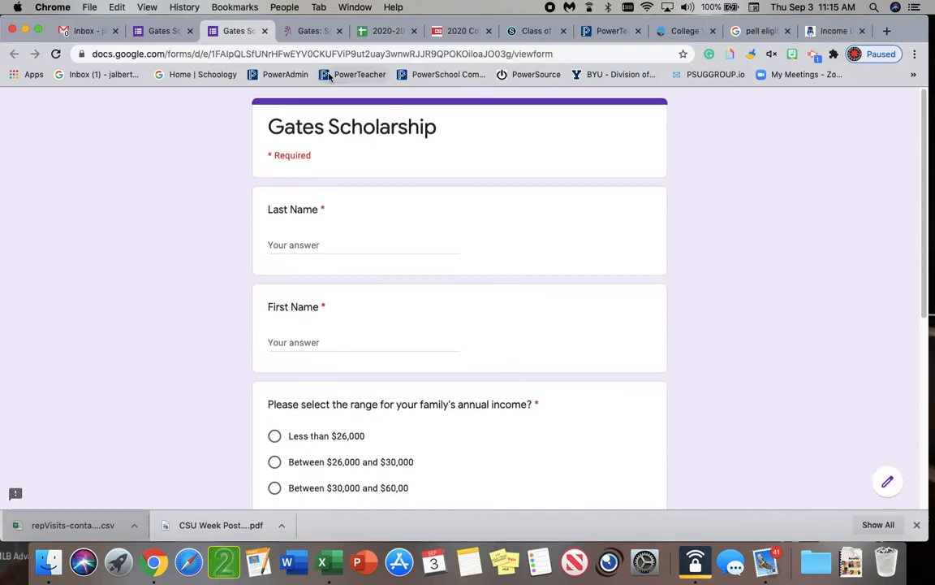
left_click(265, 31)
Insert a title block named "Eligibility Questions" between the First Name and family income questions
scroll(514, 328, "down", 1)
scroll(514, 328, "up", 1)
scroll(514, 328, "down", 2)
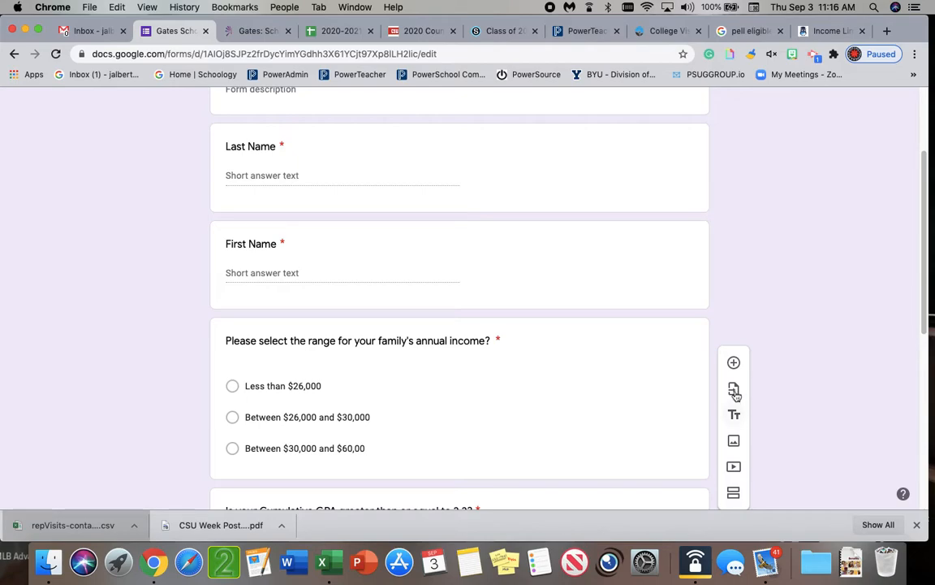
scroll(695, 395, "down", 1)
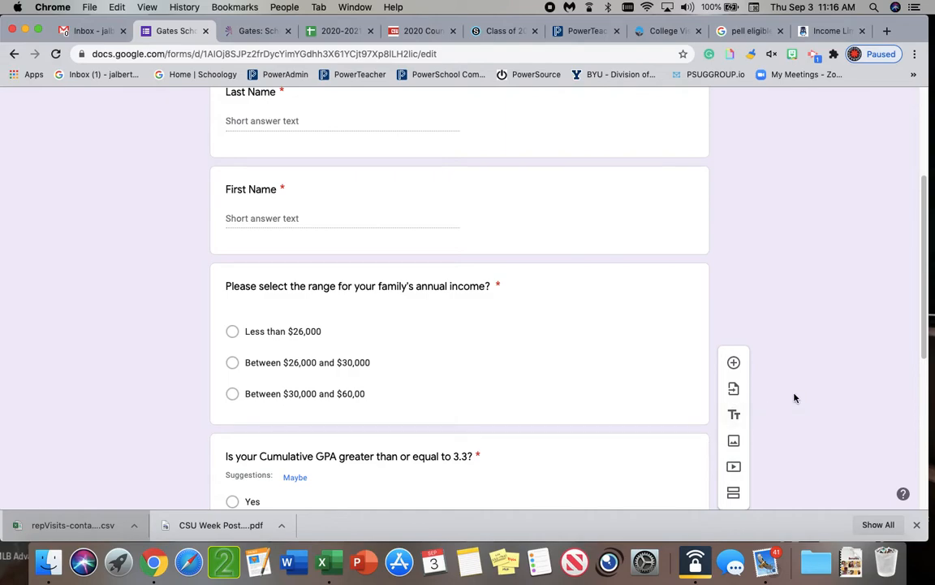
scroll(603, 334, "up", 2)
scroll(604, 336, "down", 2)
scroll(603, 337, "up", 4)
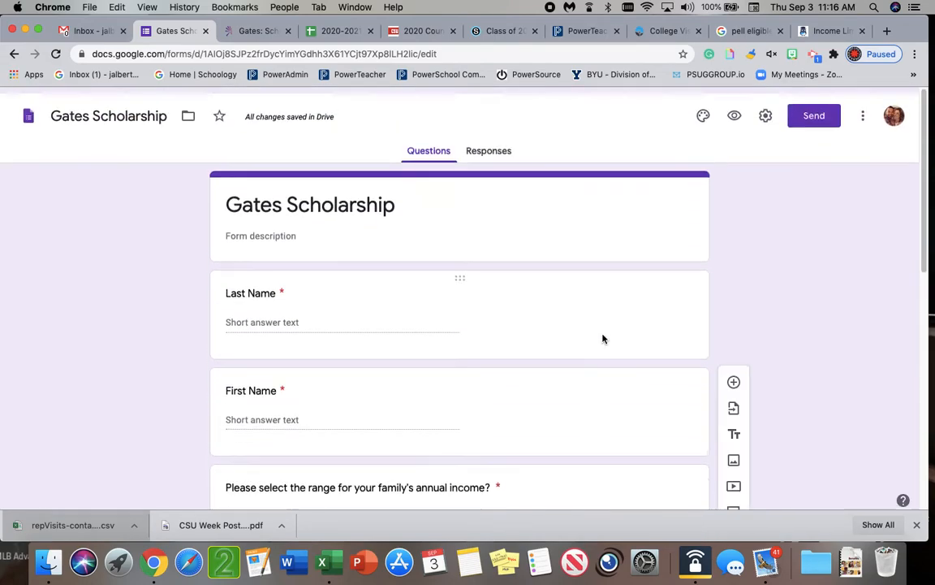
scroll(604, 338, "down", 2)
left_click(670, 315)
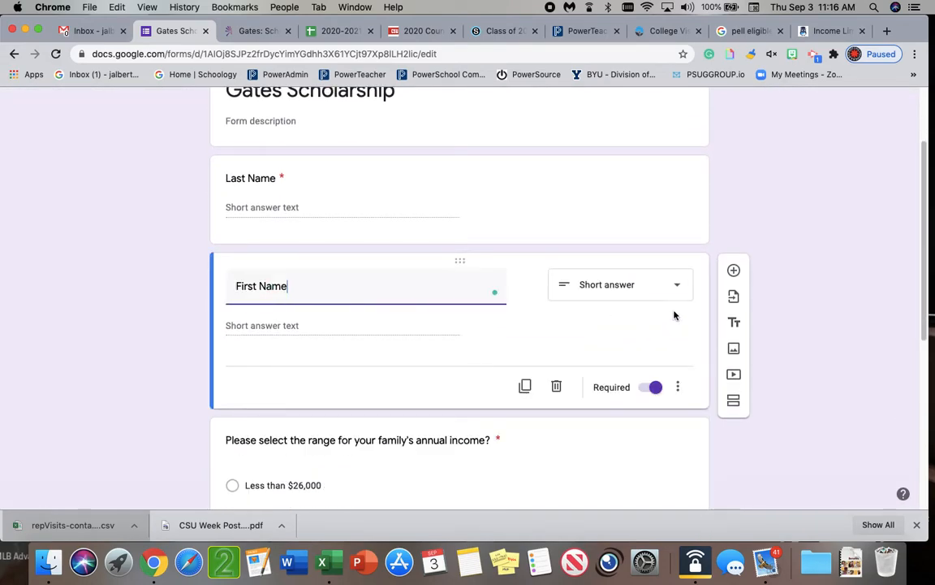
left_click(734, 322)
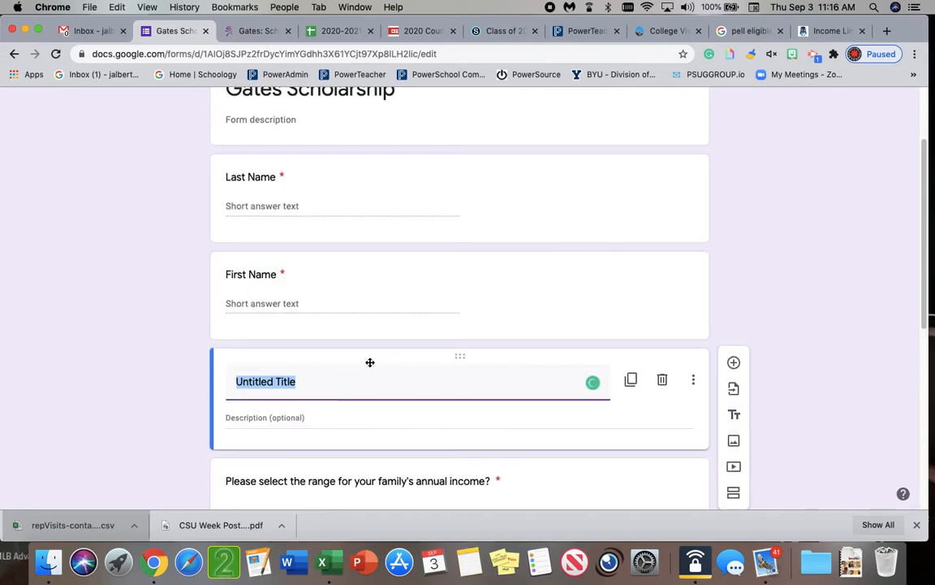
type("Eligib")
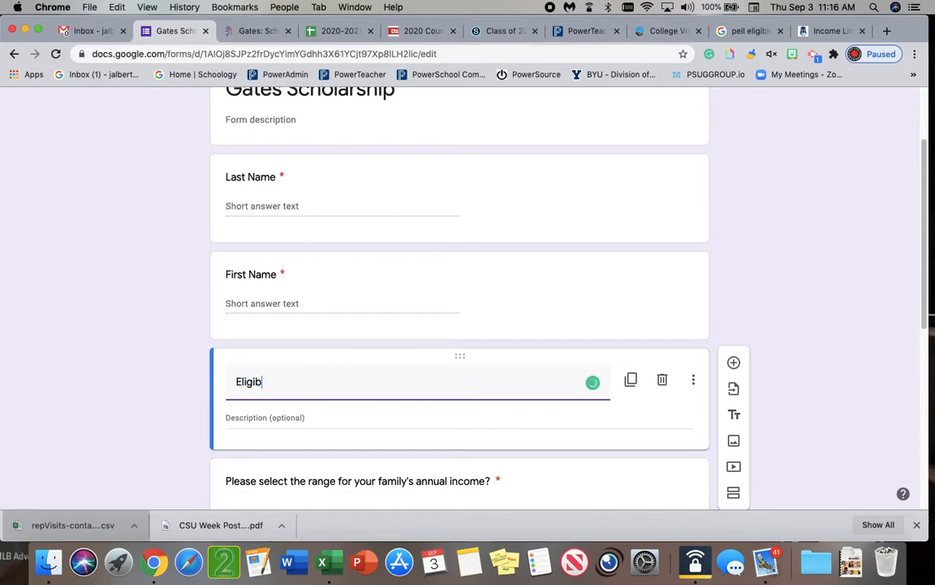
type("ility Questions")
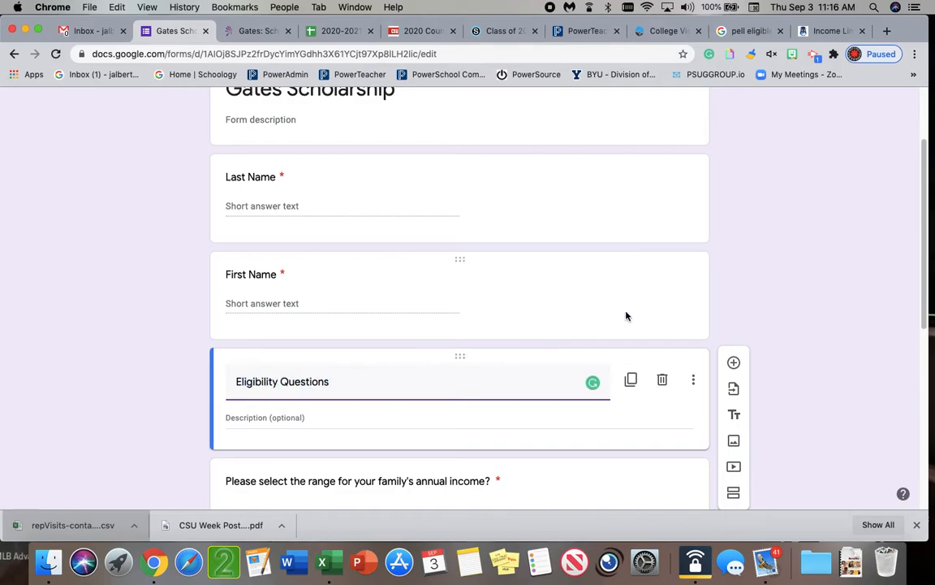
left_click(764, 309)
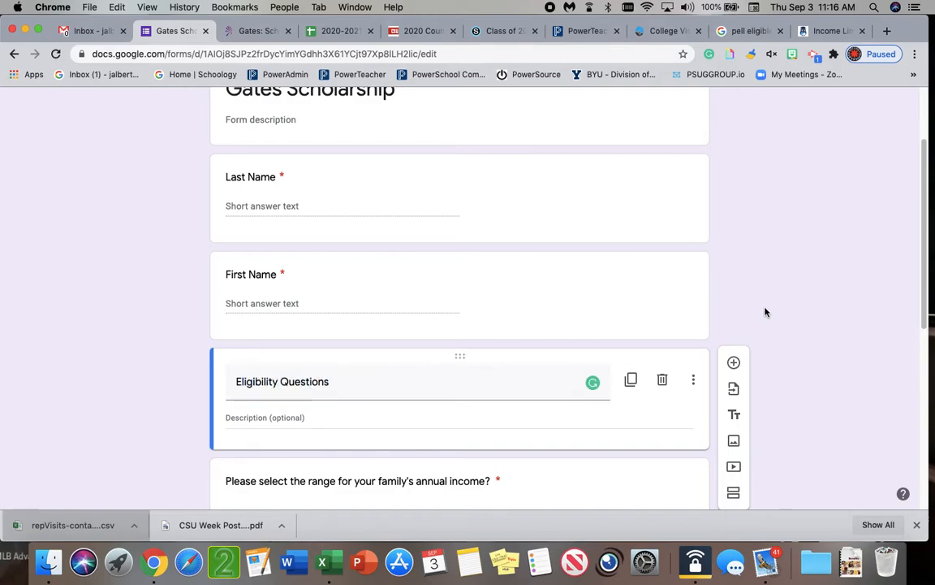
left_click(595, 416)
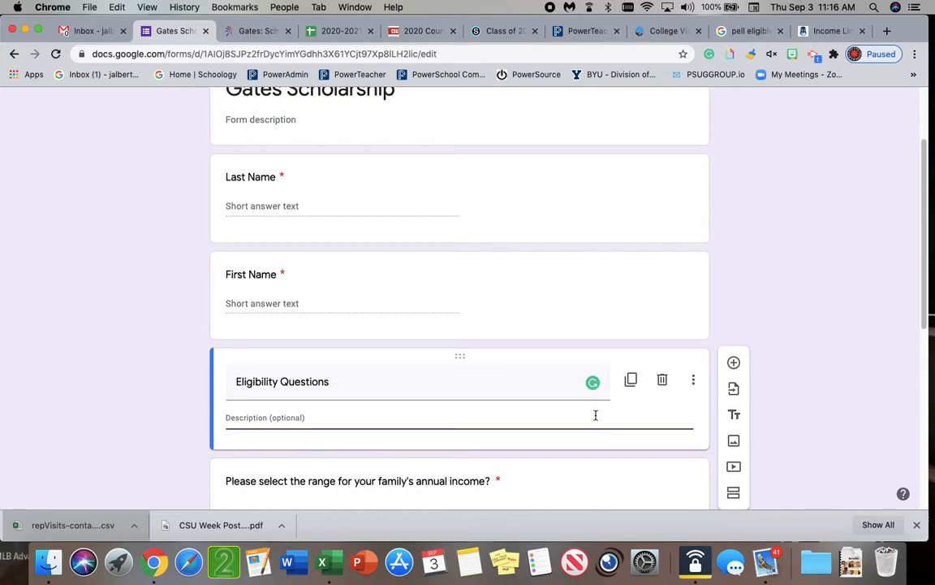
Preview the form again to check the Eligibility Questions heading and the questions below it, then return to the editor
scroll(784, 239, "up", 2)
scroll(785, 239, "up", 2)
left_click(735, 107)
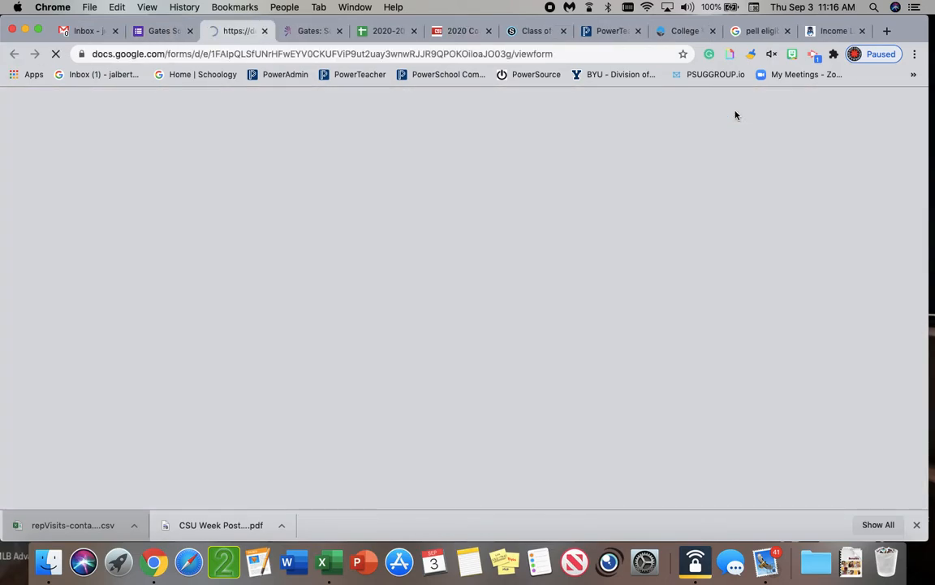
scroll(515, 246, "down", 1)
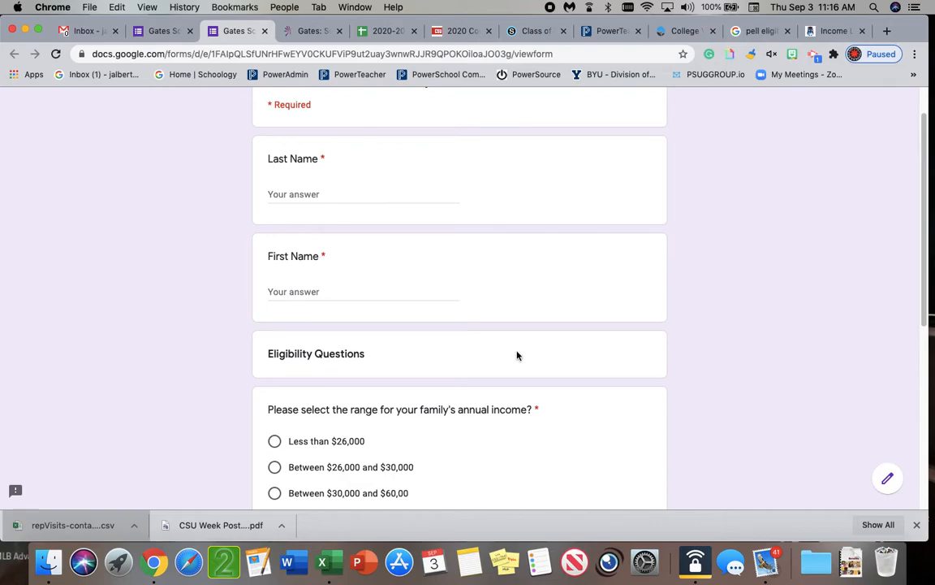
scroll(670, 306, "down", 5)
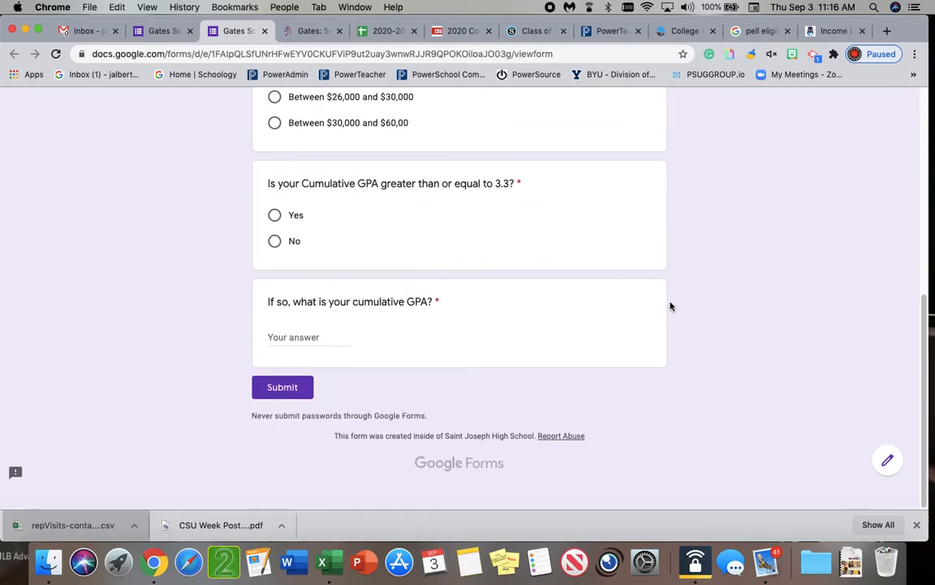
scroll(670, 306, "up", 8)
left_click(167, 33)
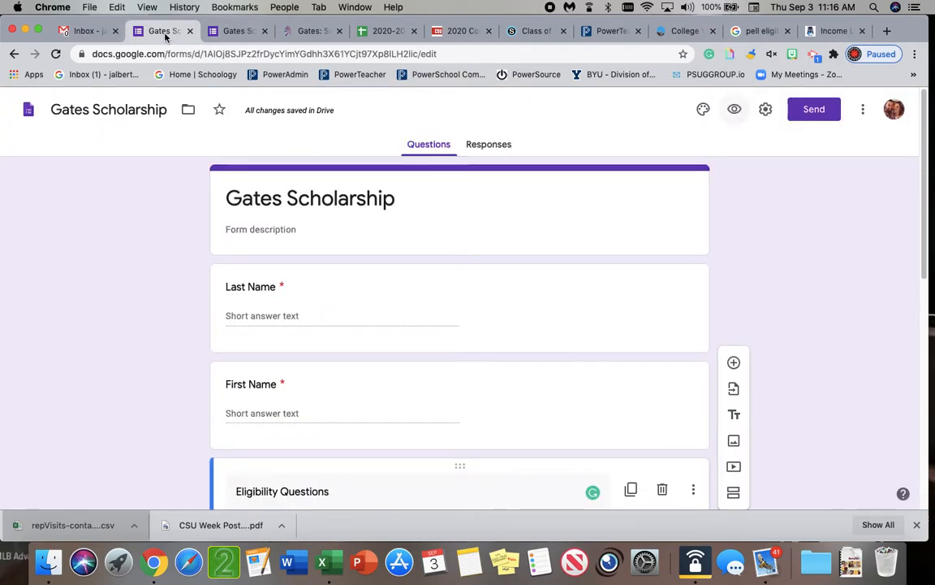
In the form's settings, enable collecting email addresses and response receipts if the respondent requests it
scroll(689, 309, "down", 2)
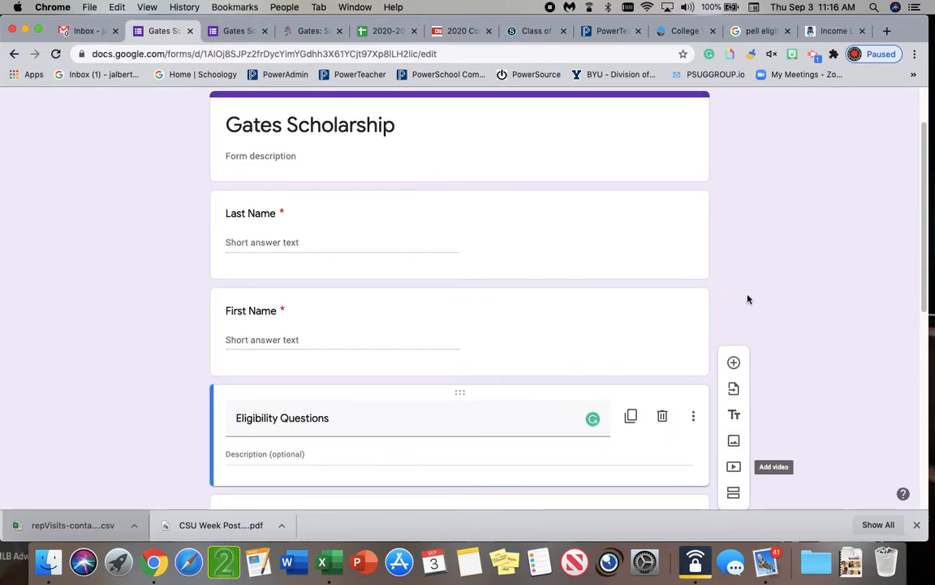
scroll(727, 260, "up", 2)
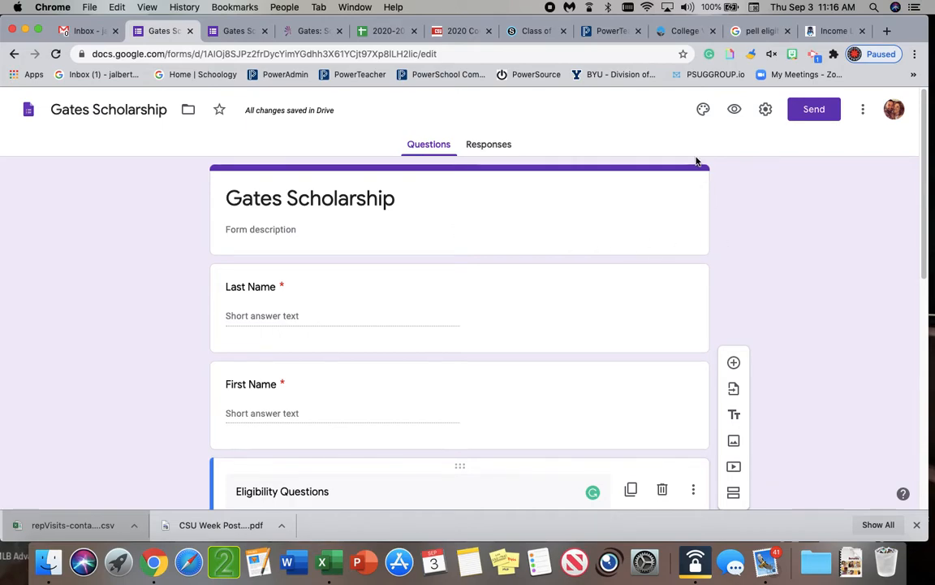
left_click(765, 112)
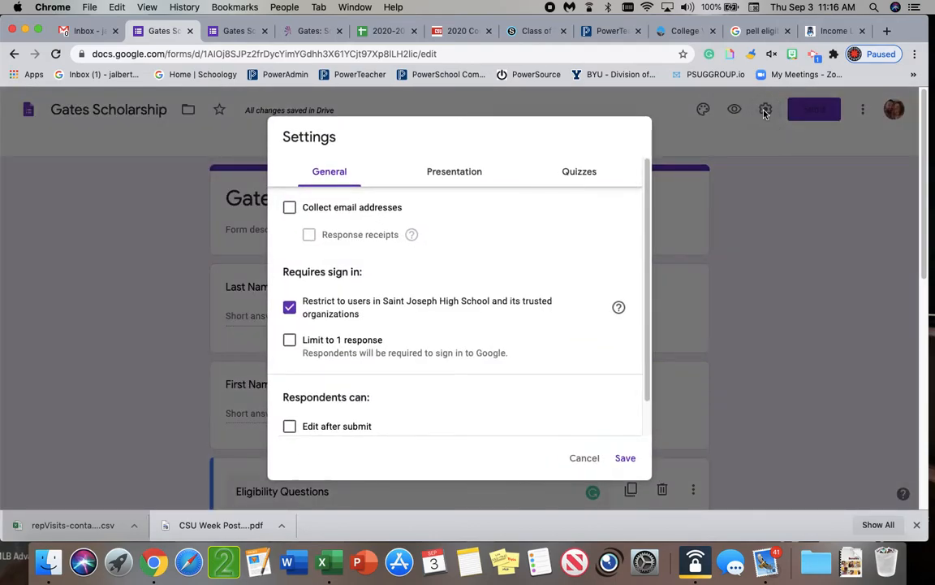
left_click(290, 210)
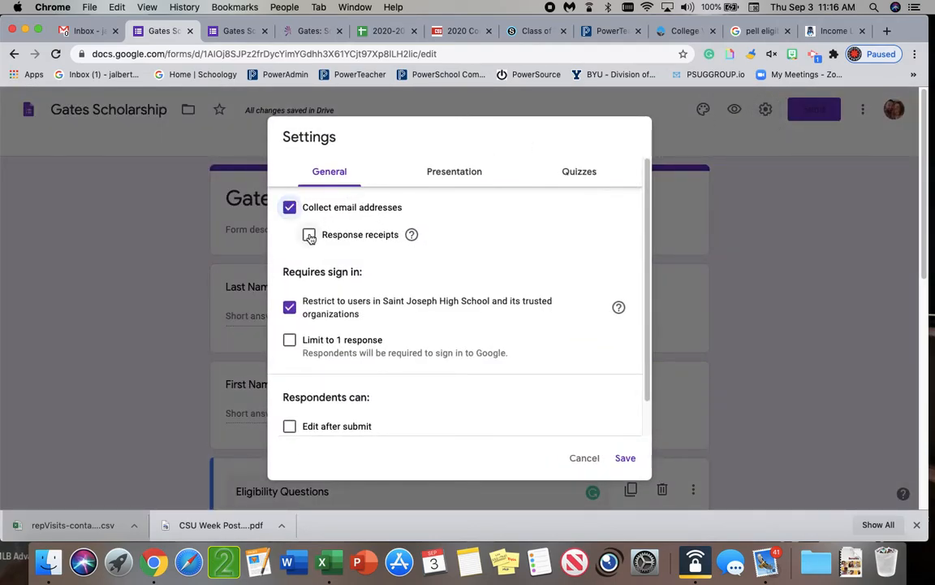
left_click(310, 237)
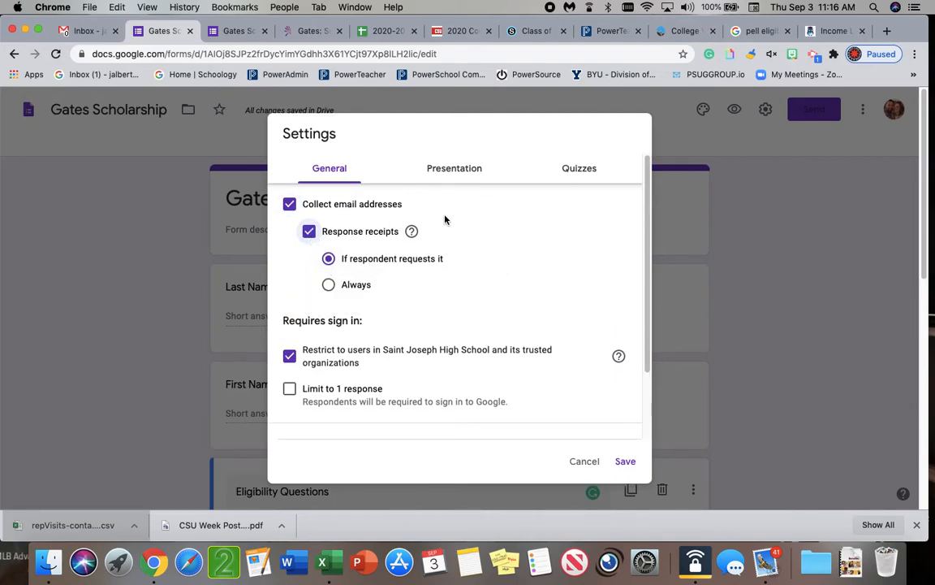
Allow respondents to edit after submit, check the presentation options and save the form settings
scroll(490, 245, "down", 2)
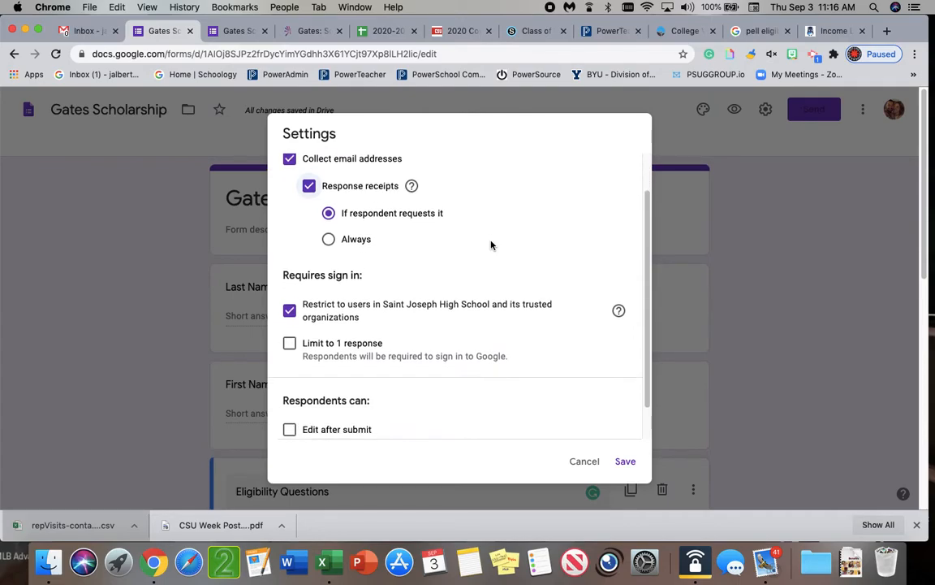
scroll(490, 244, "down", 1)
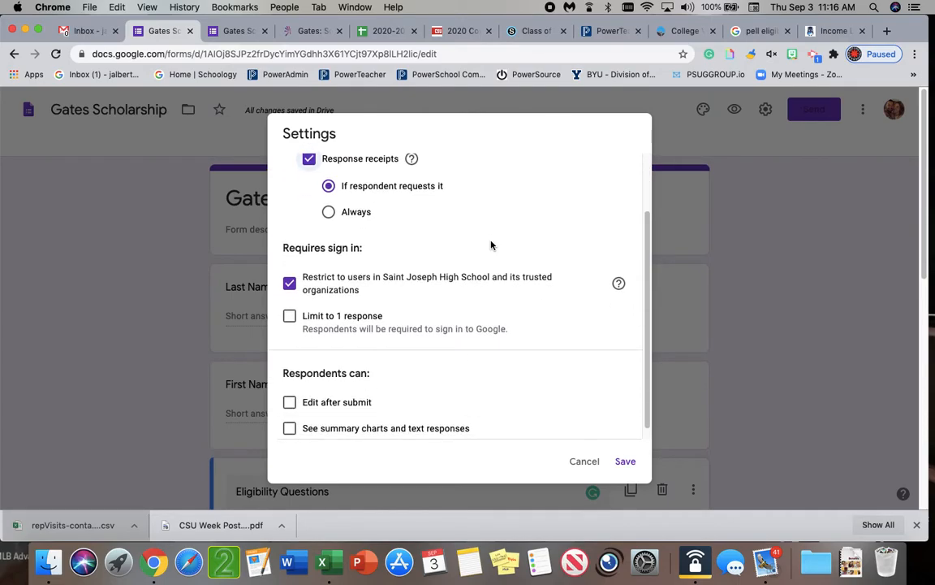
scroll(491, 245, "down", 1)
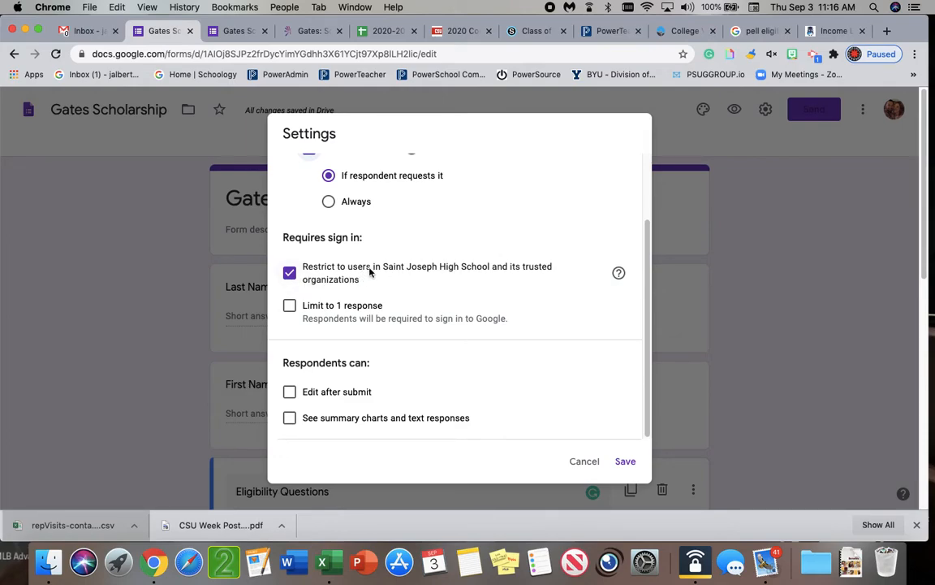
scroll(389, 365, "down", 1)
scroll(388, 364, "up", 1)
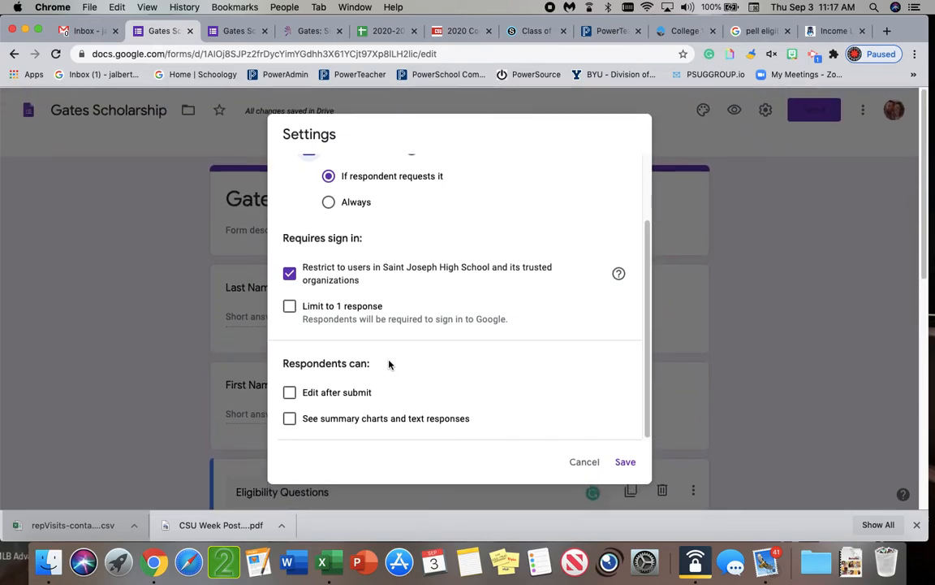
left_click(289, 392)
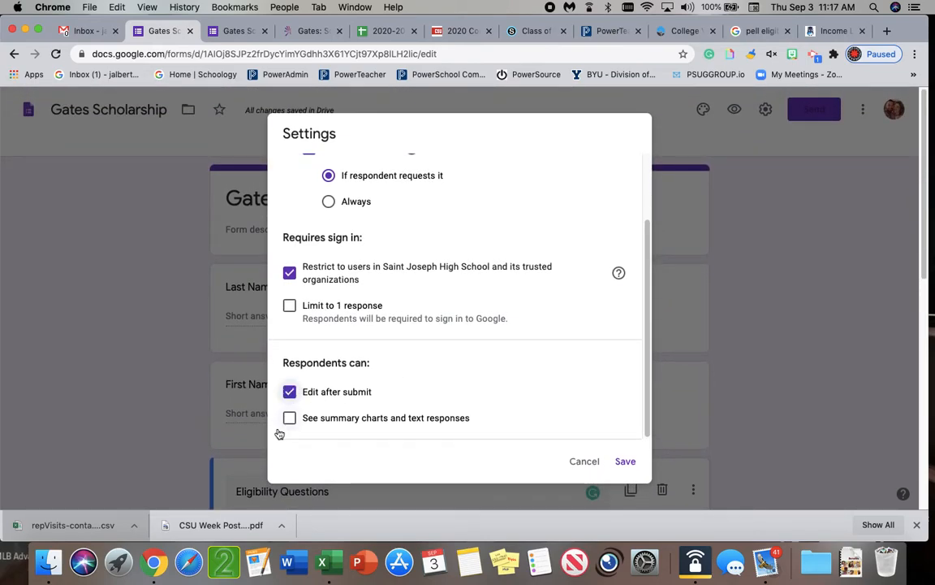
scroll(398, 305, "up", 2)
left_click(462, 174)
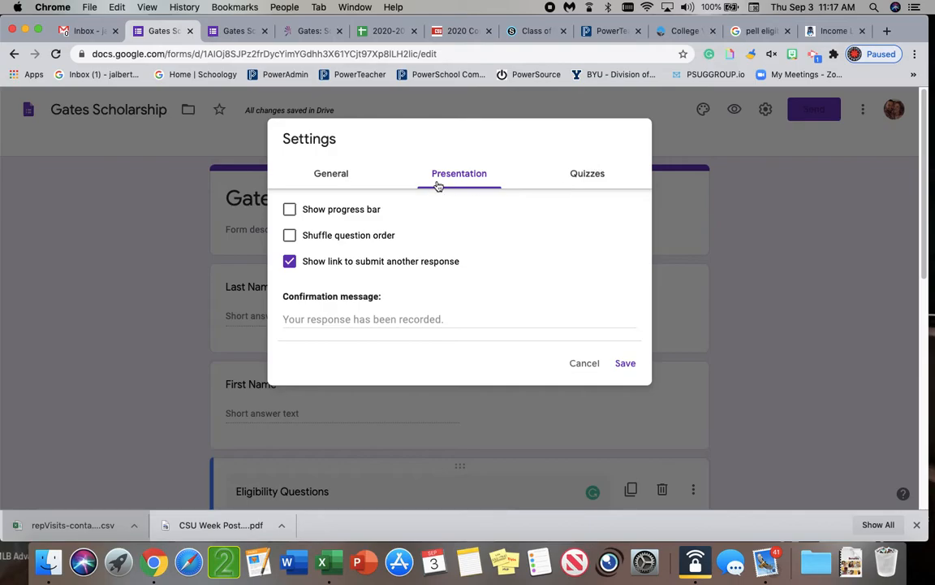
left_click(626, 365)
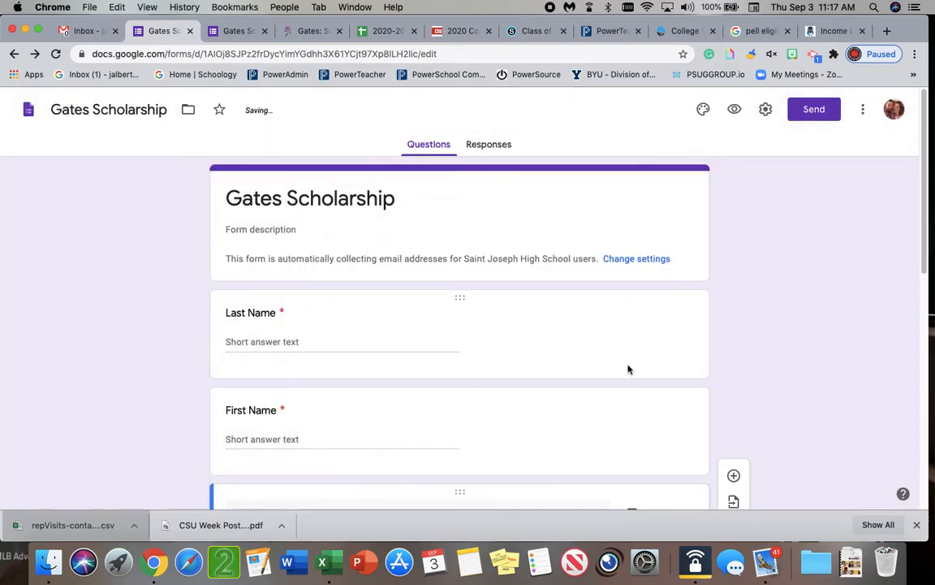
Copy the form's shortened share link from the sending options and close the dialog
scroll(770, 365, "down", 5)
scroll(768, 367, "up", 5)
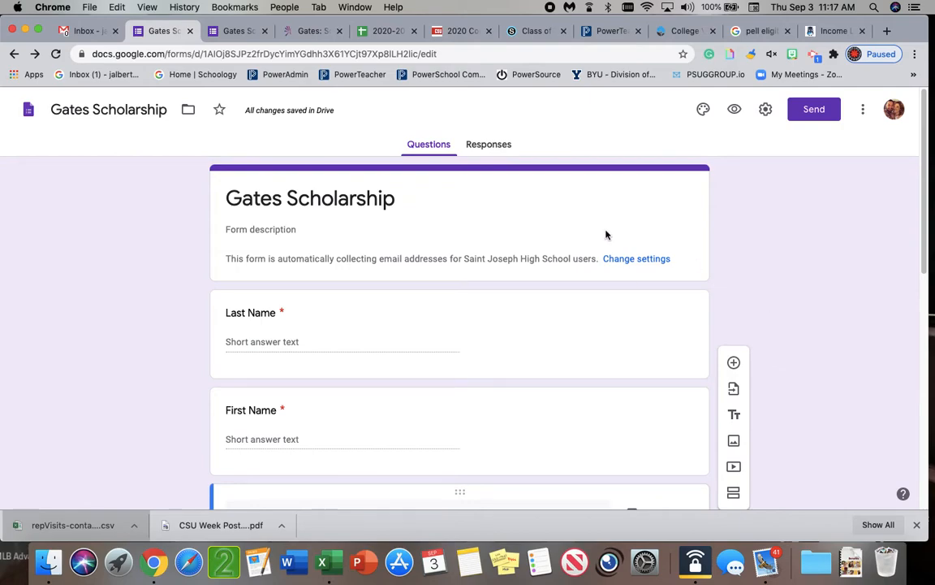
left_click(814, 110)
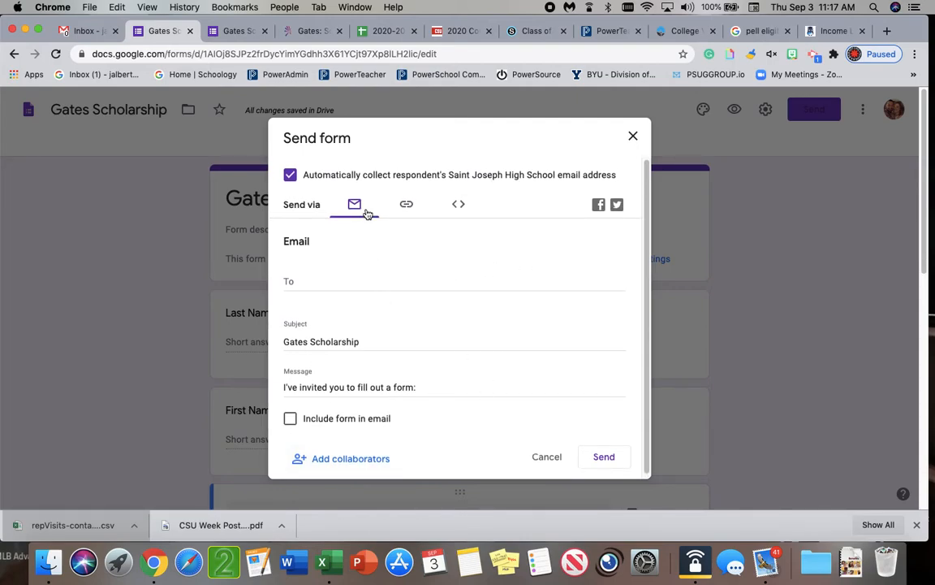
left_click(408, 205)
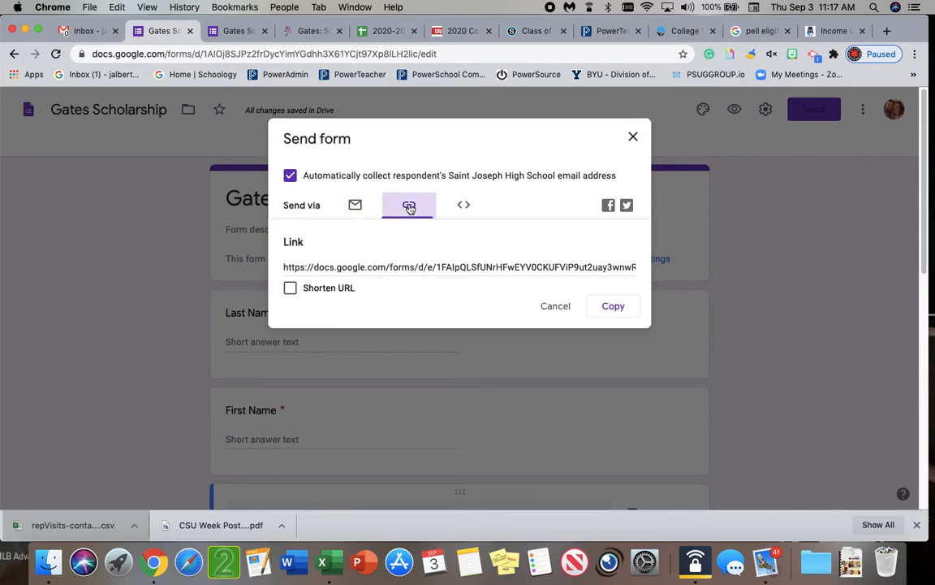
left_click(292, 290)
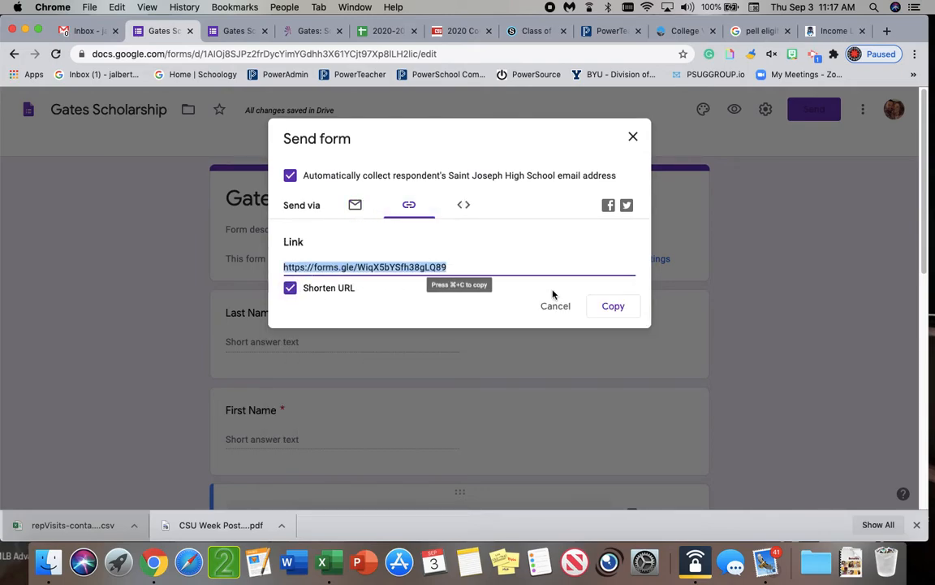
left_click(626, 310)
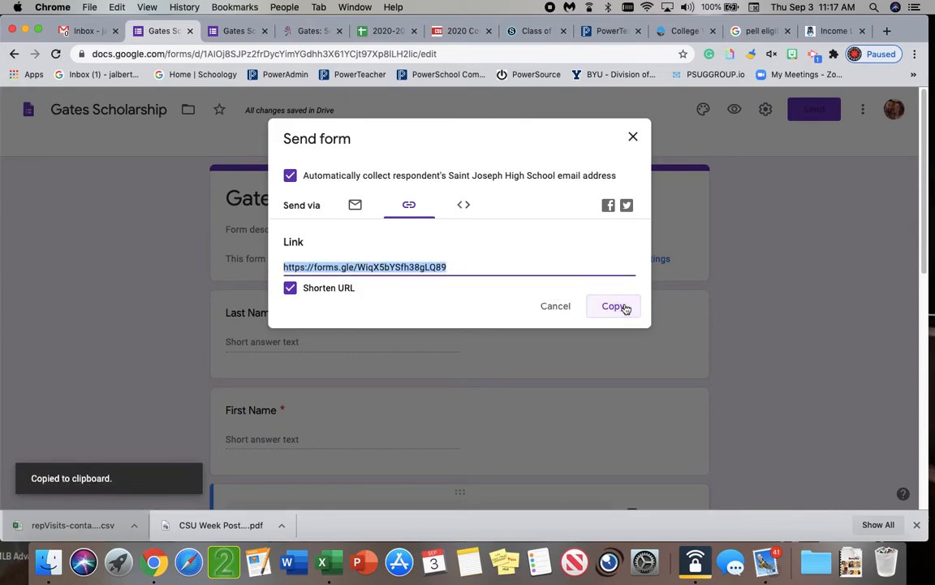
left_click(633, 139)
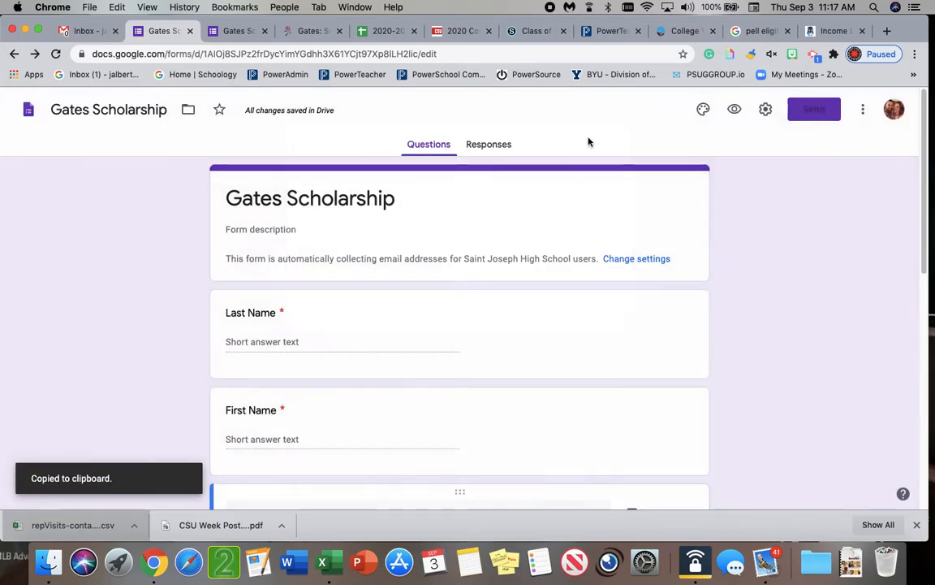
Switch to Naviance and start a new e-mail to students and parents
left_click(678, 32)
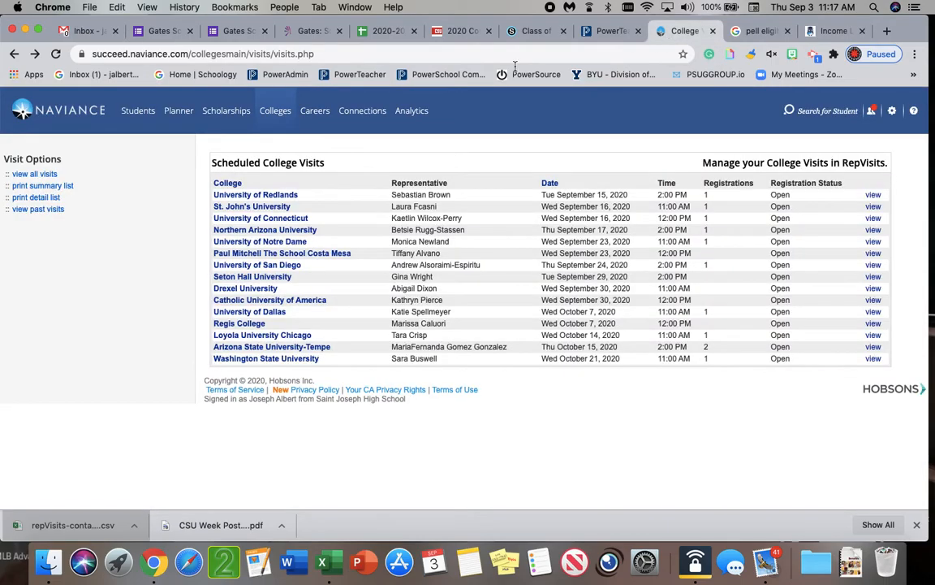
mouse_move(286, 116)
mouse_move(367, 119)
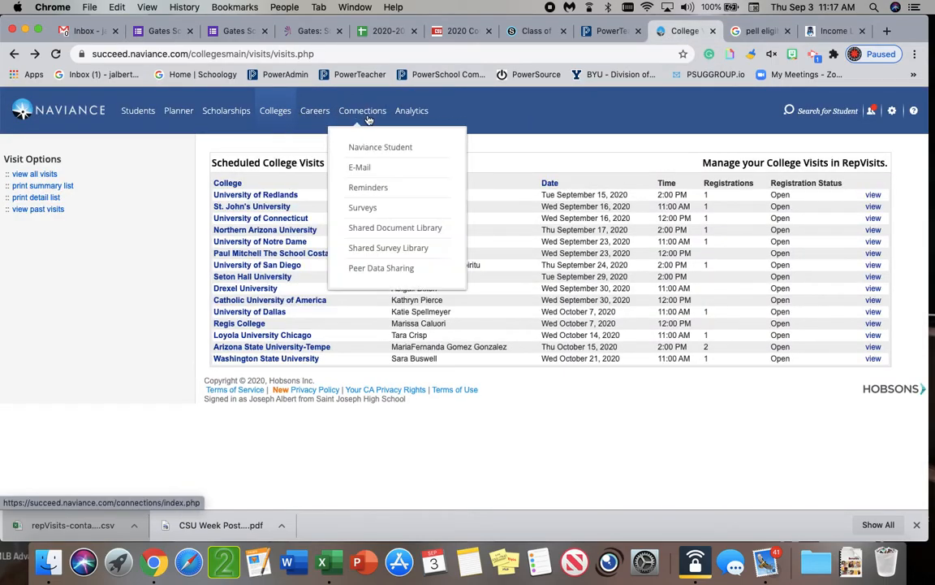
left_click(359, 167)
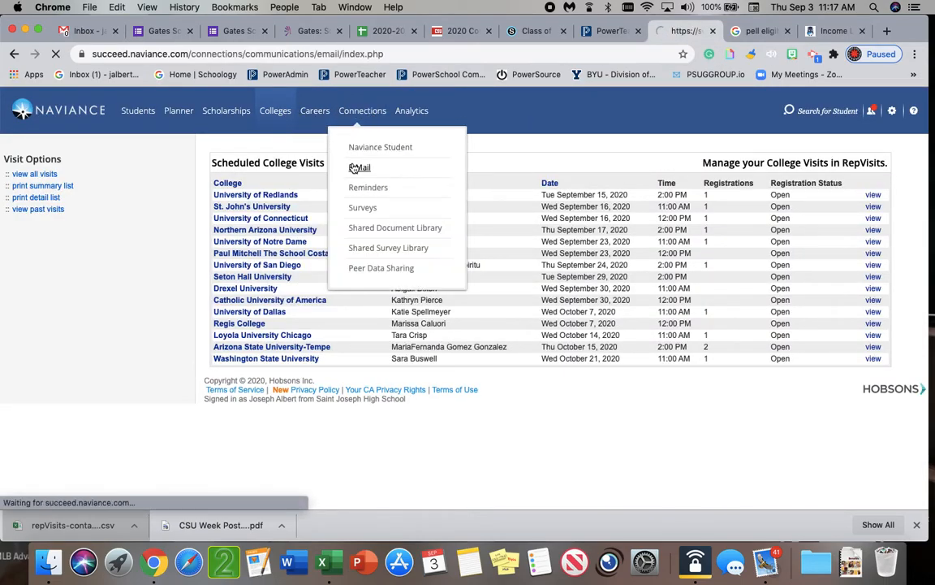
left_click(303, 173)
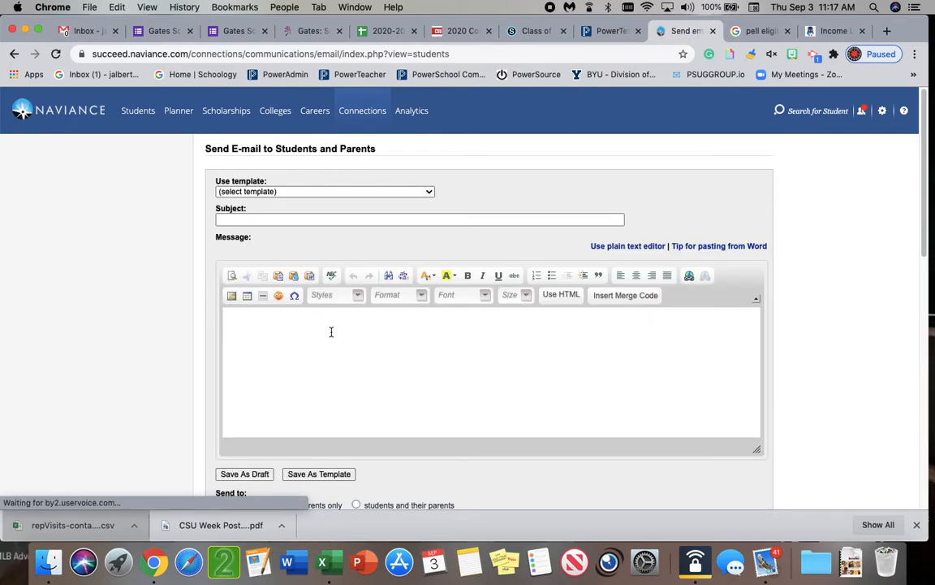
Write "Here is a link to agoogle form:" in the message body and paste the copied form link after it
left_click(344, 359)
type("Here is a link to  agoogle form")
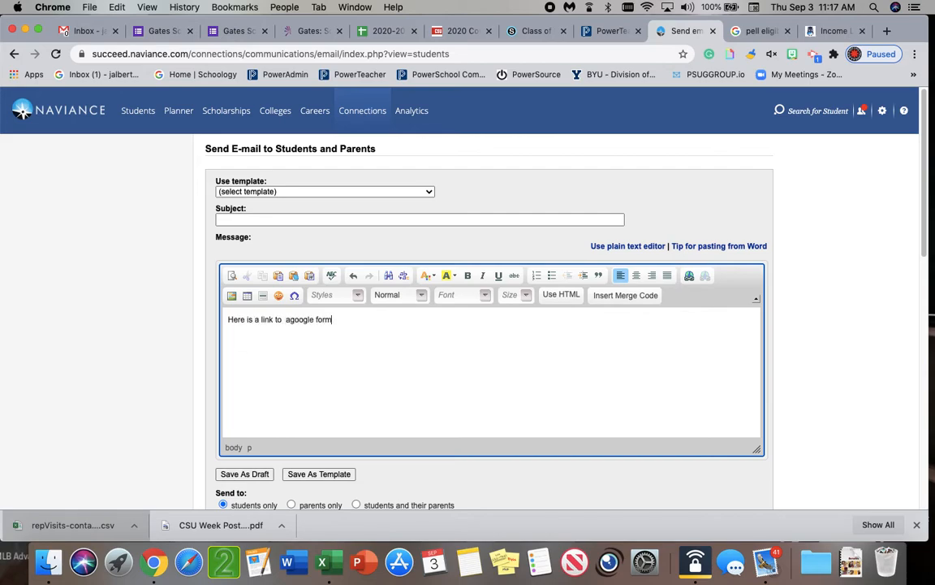
key("super+v")
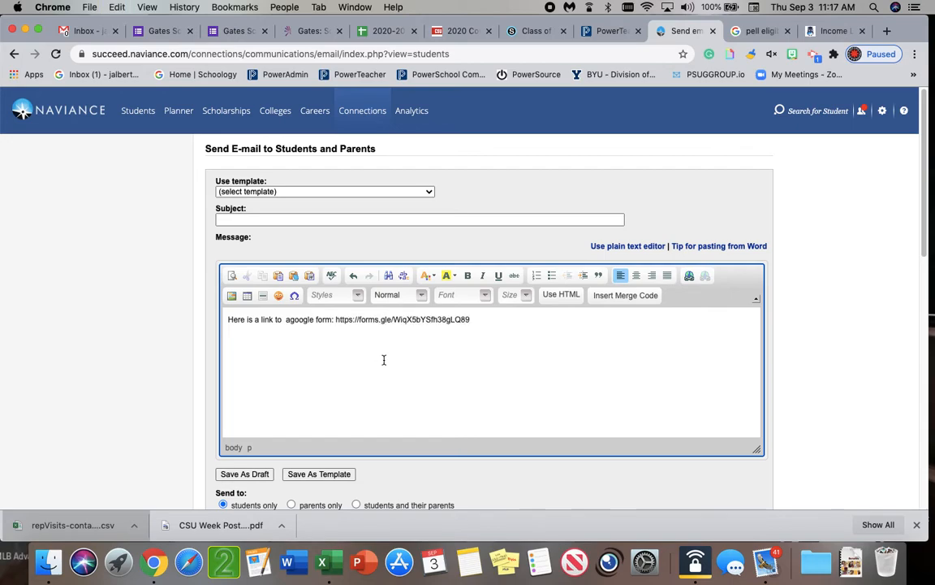
right_click(500, 318)
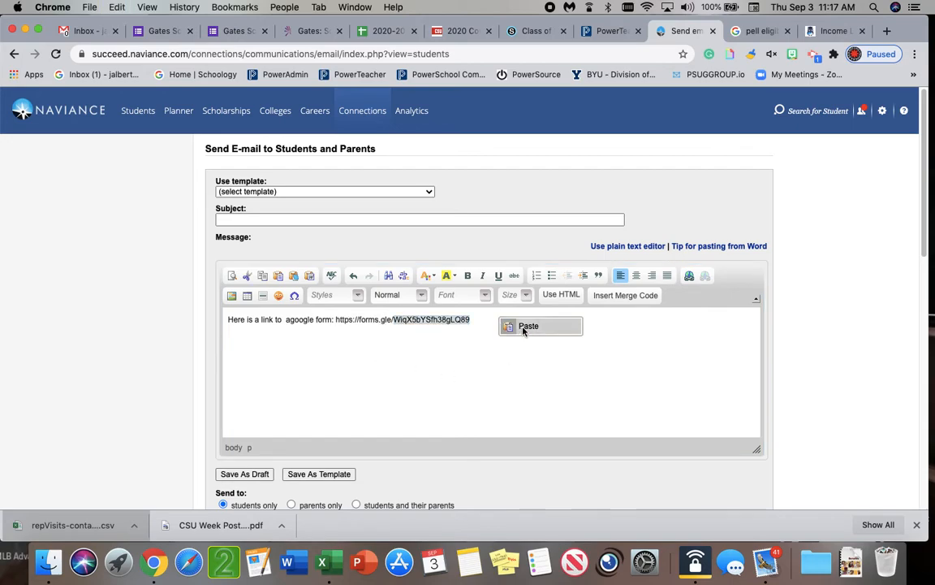
left_click(512, 332)
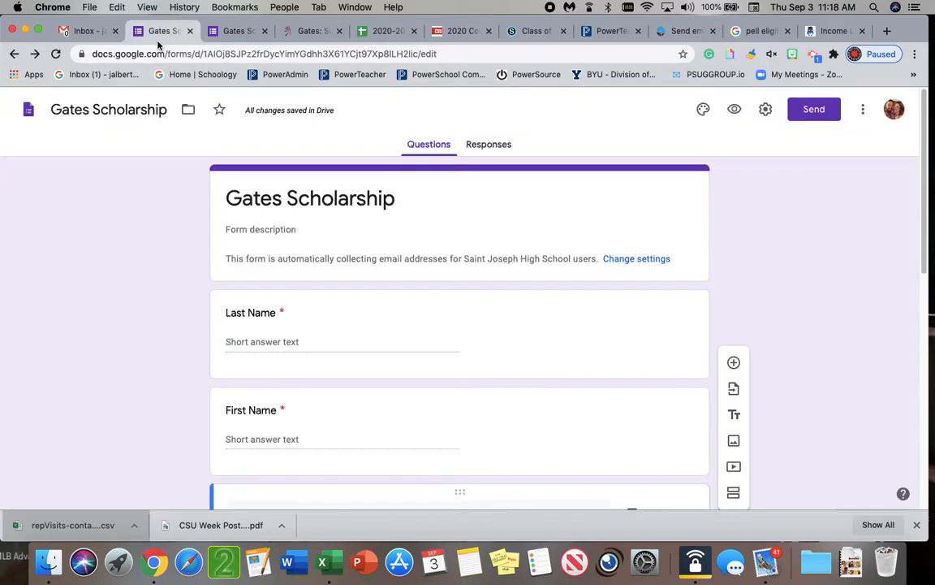
Return to the Gates Scholarship form and enter three colleagues from the contact suggestions as editors
left_click(148, 35)
scroll(591, 224, "down", 3)
scroll(592, 224, "up", 3)
left_click(814, 114)
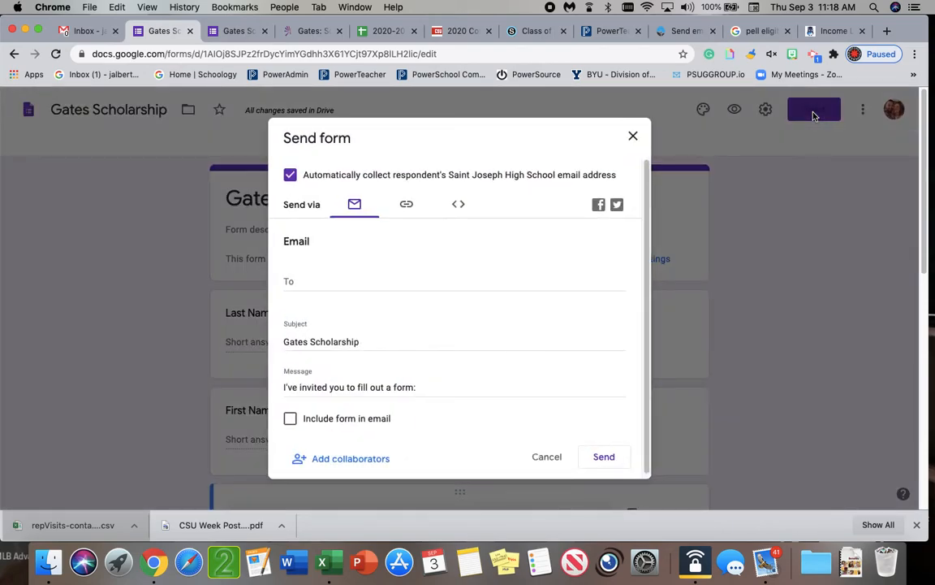
left_click(362, 459)
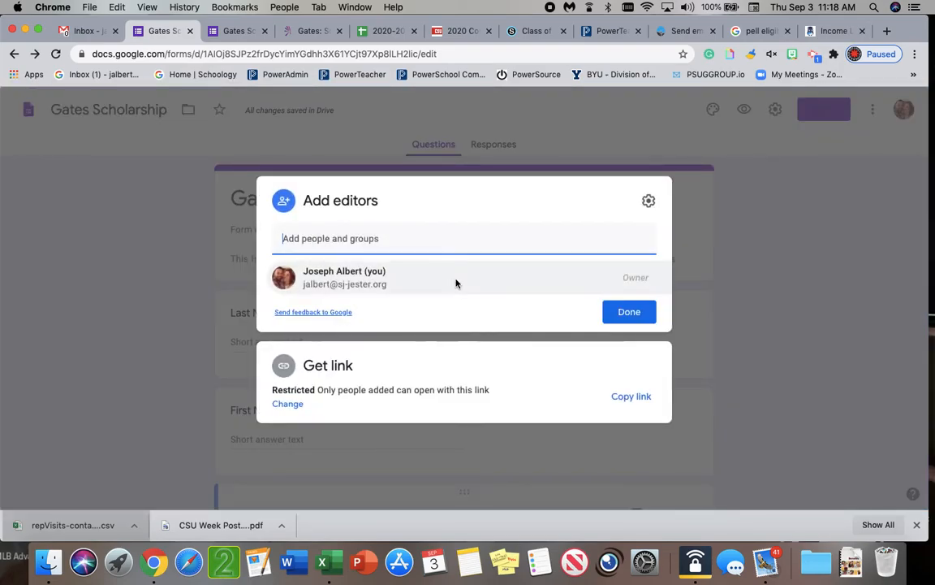
type("Michelle")
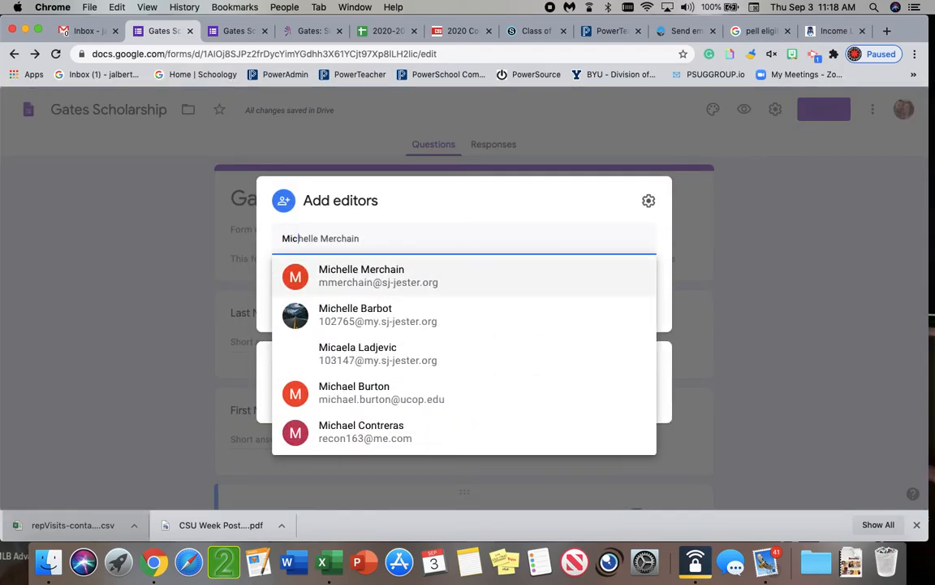
key("Return")
type("Moni")
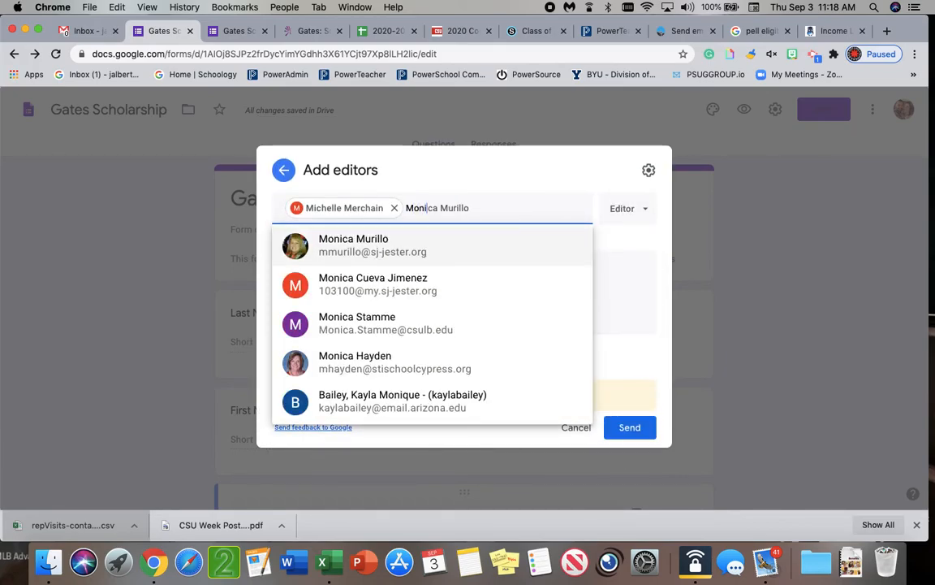
key("Return")
type("Viv")
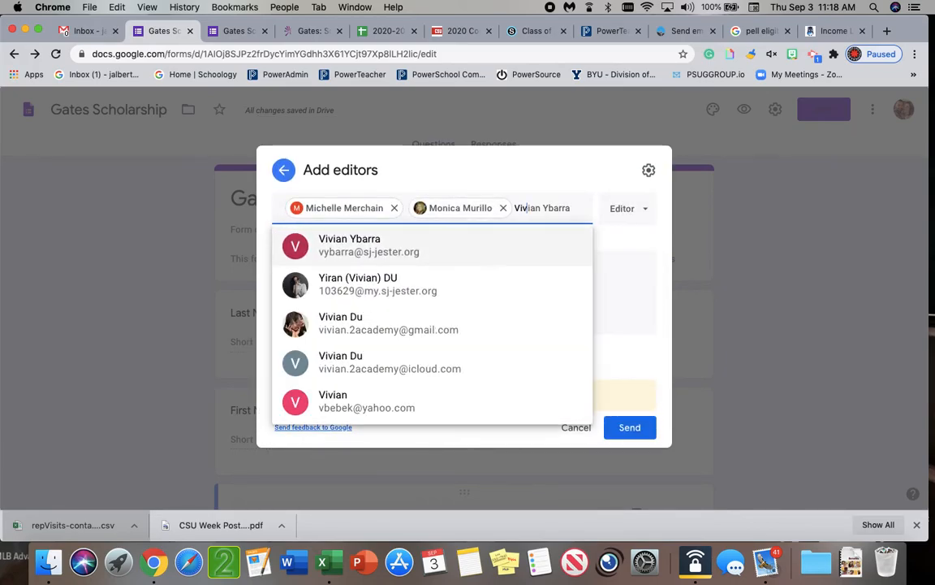
key("Return")
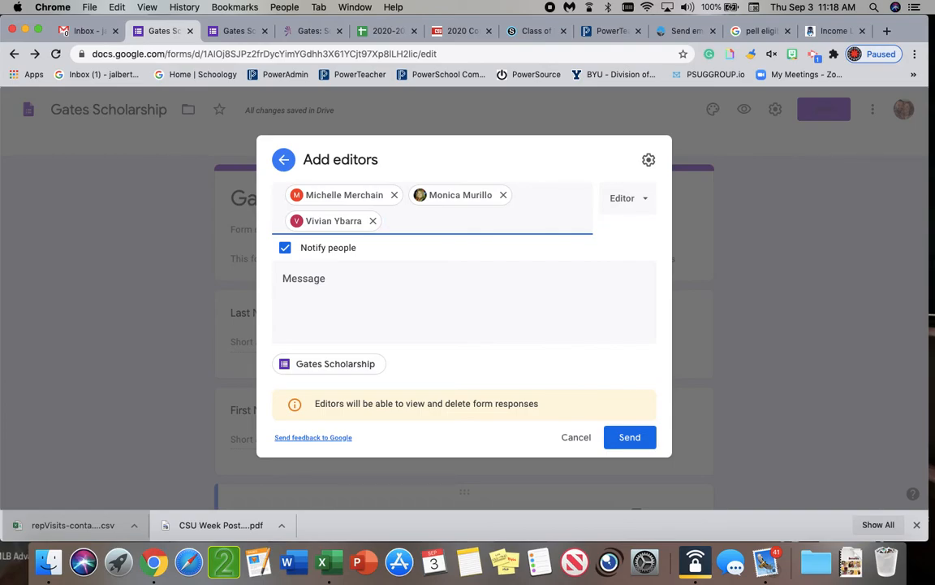
Add the invitation message "This is the google form for the Gates Scholarship. Let me know if I shoudl add anything else. Thanks!"
left_click(417, 302)
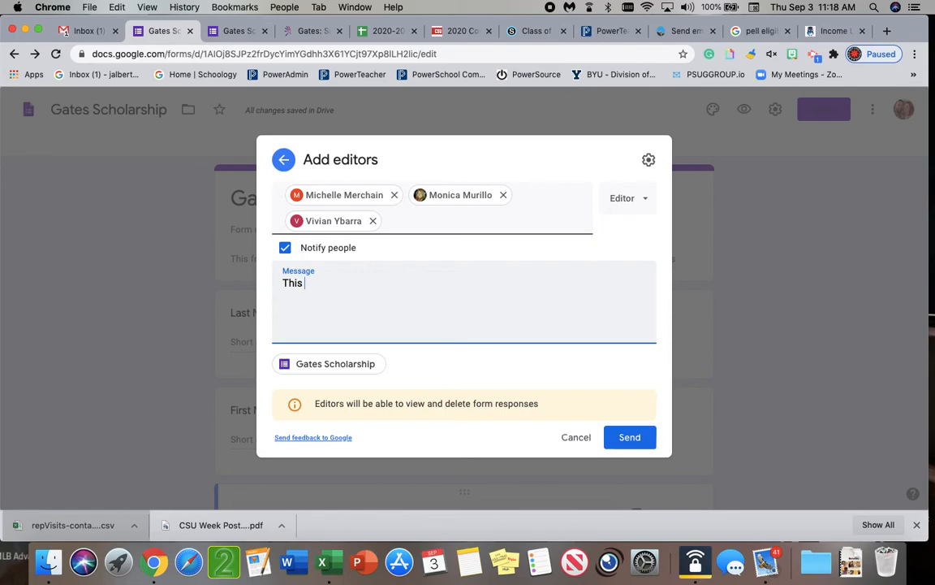
type("is the google form for the Gates ")
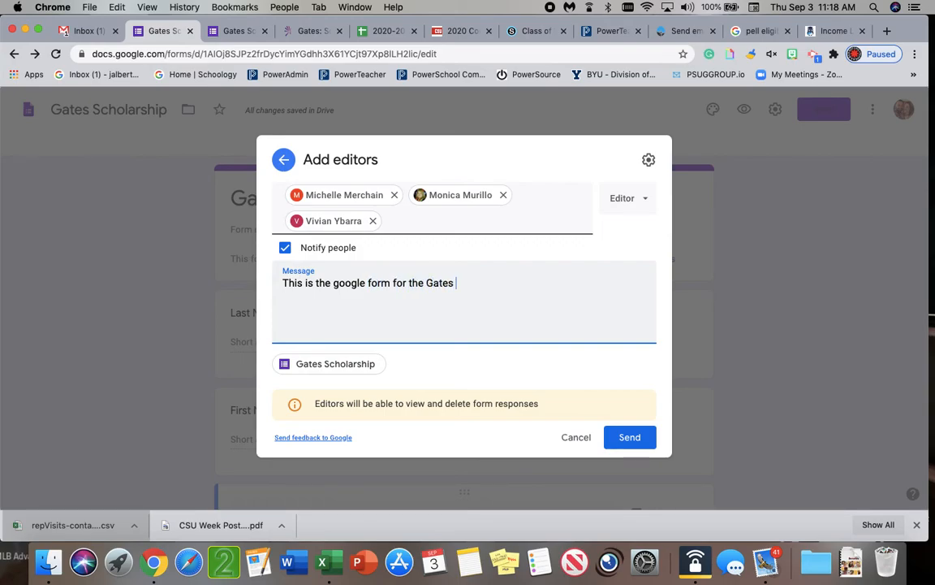
type("Scholarship. ")
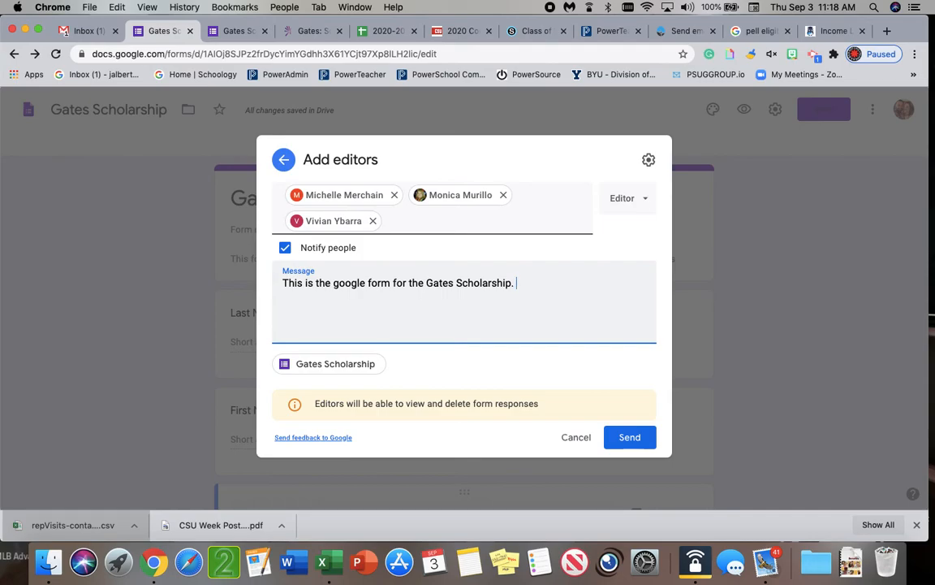
type("Let me know if I ")
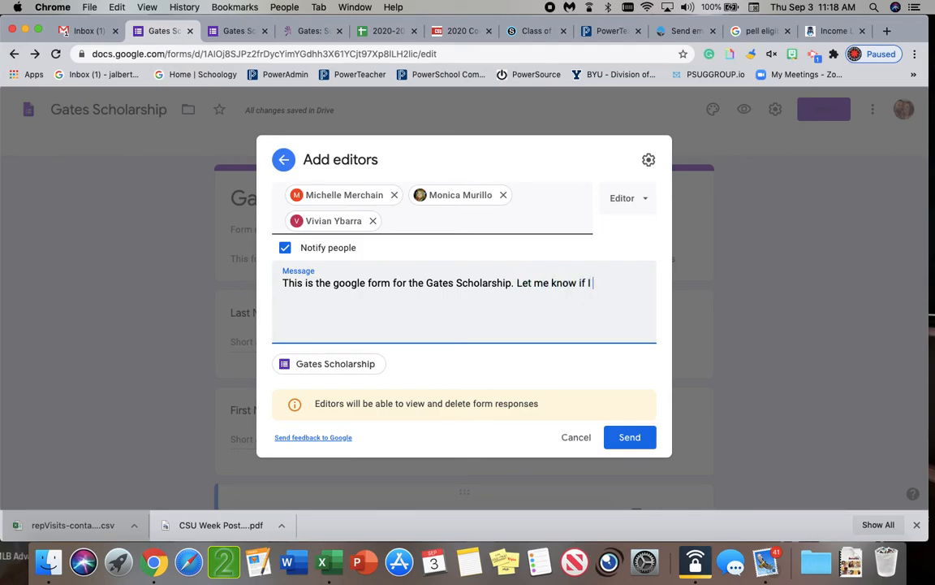
type("shoudl add anything else. Thanks!")
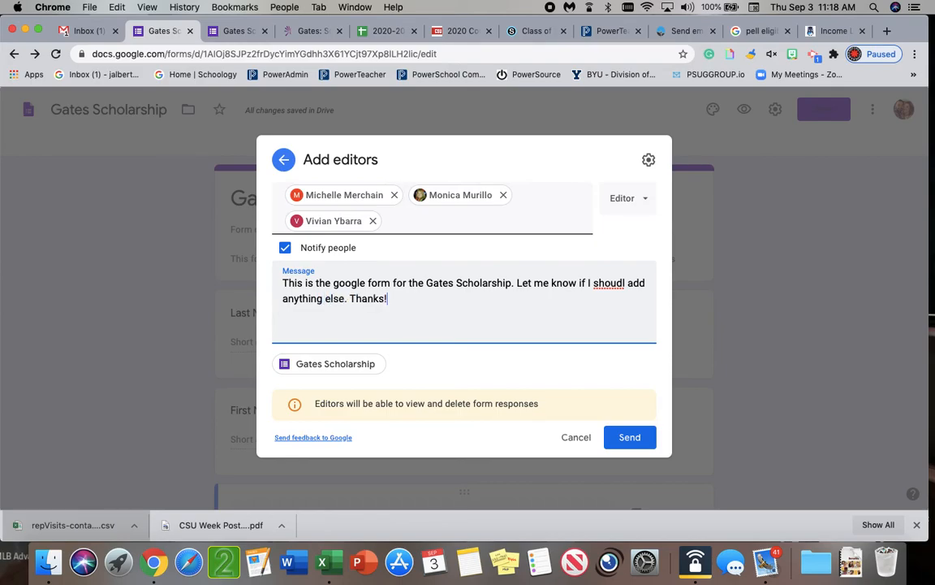
Correct the misspelled "shoudl" to "should" in the message and send the invitation to the new editors
left_click(623, 282)
type("l")
key("BackSpace")
key("BackSpace")
key("BackSpace")
type("ld")
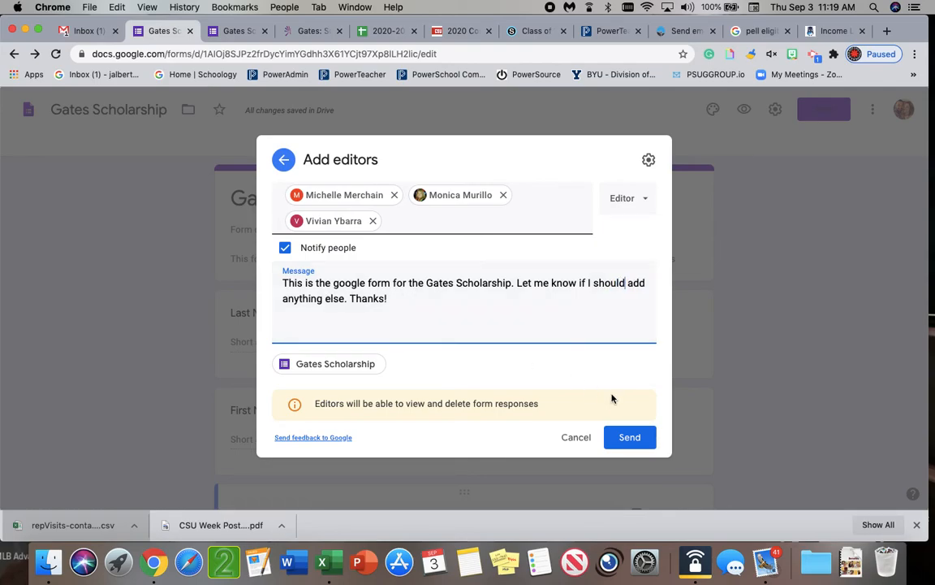
left_click(629, 438)
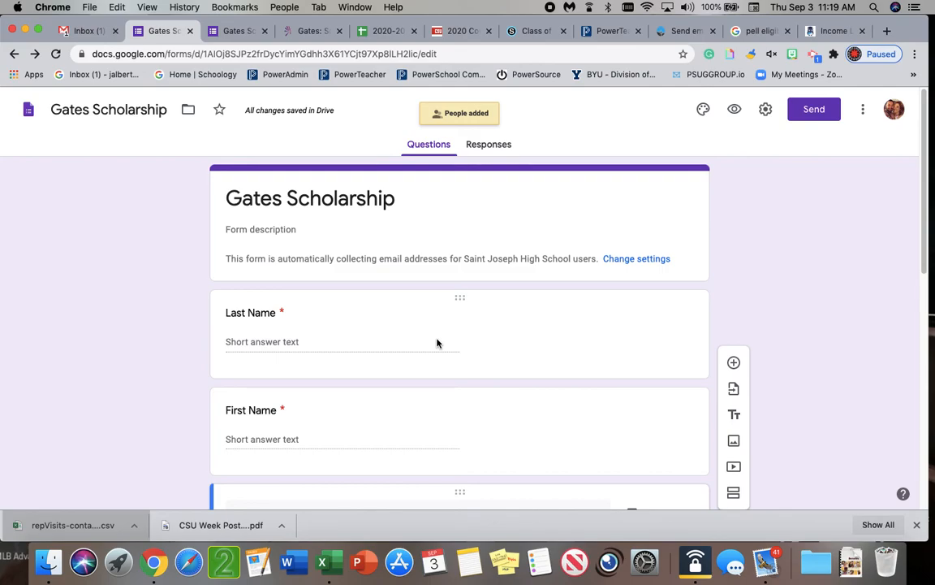
View the form's responses and look at the 2020-2021 College Visits Schedule spreadsheet before returning to the form
scroll(437, 341, "down", 5)
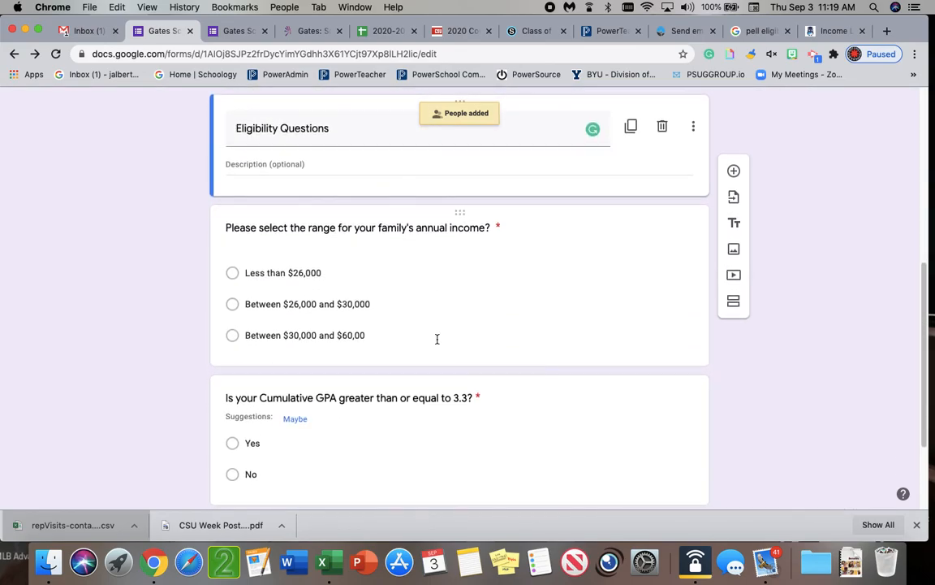
scroll(437, 339, "up", 5)
left_click(488, 149)
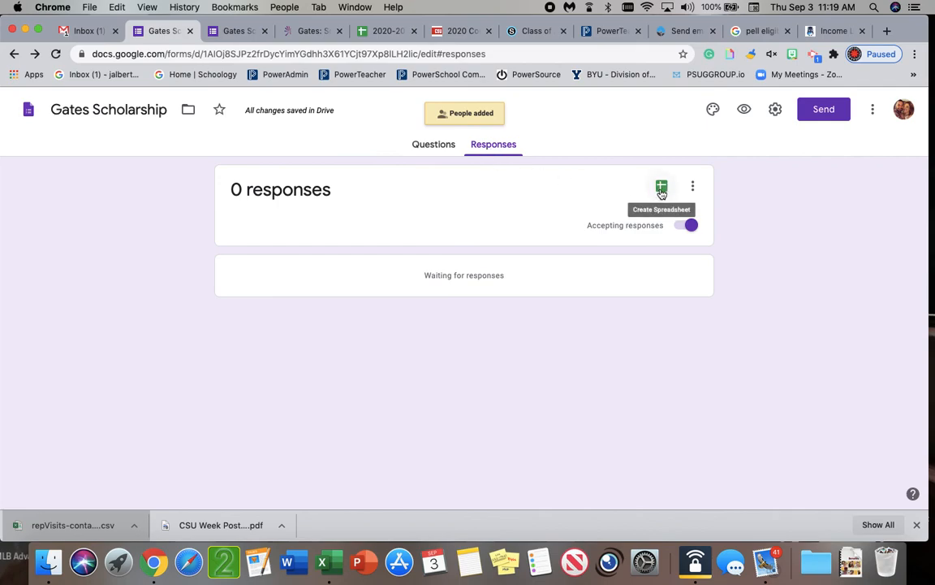
left_click(375, 31)
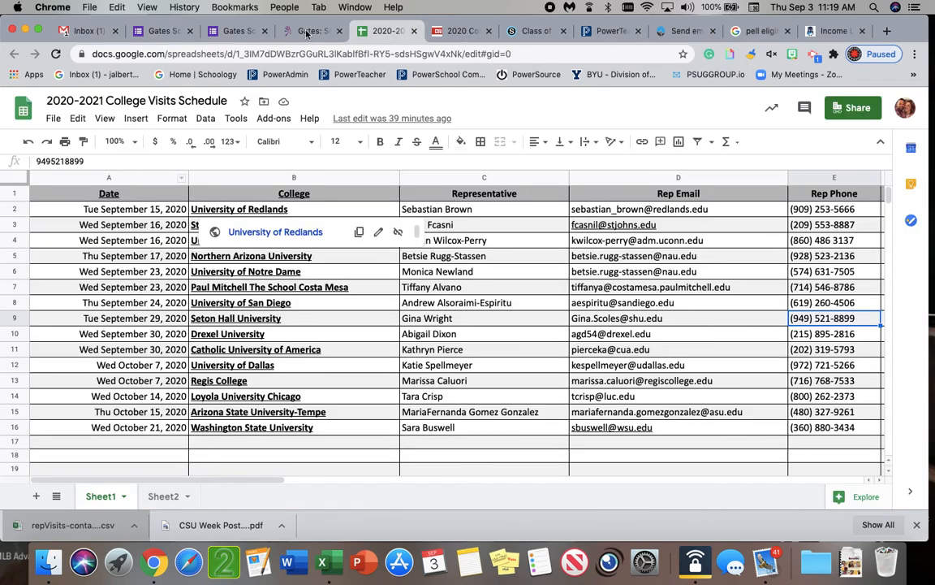
left_click(160, 31)
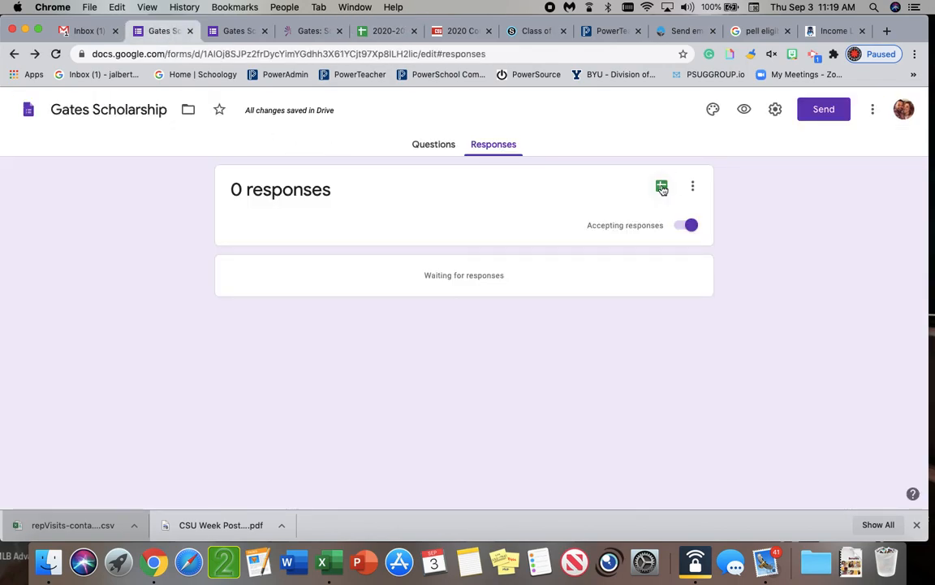